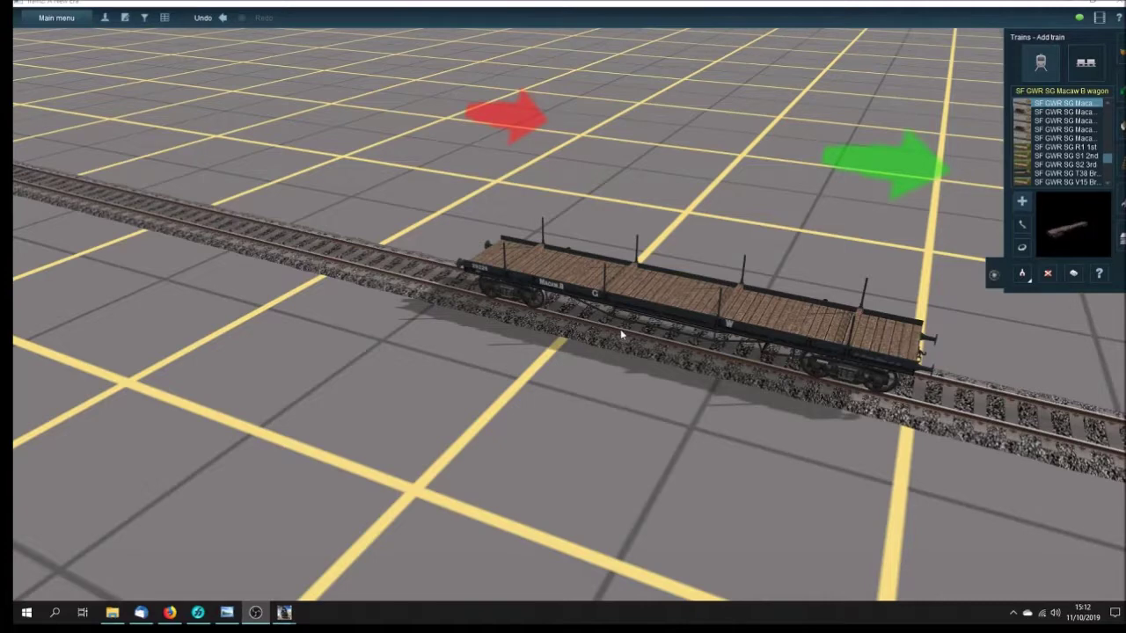
# Examine the Macaw B wagon on the track from both ends, from the side and from above
pyautogui.rightClick(626, 331)
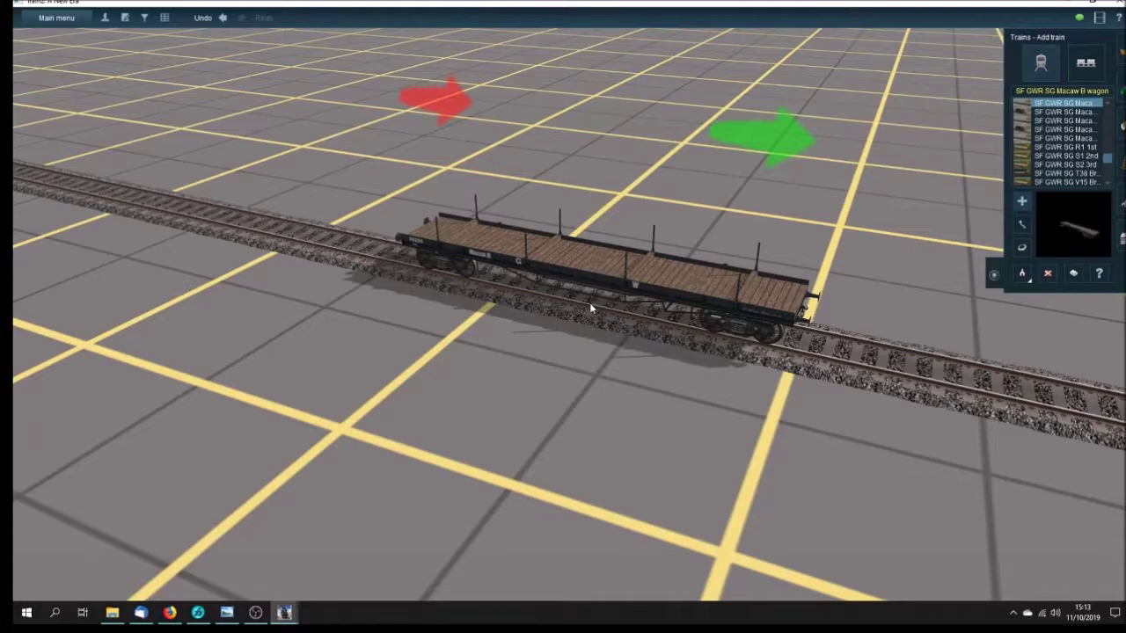
pyautogui.press('Down')
pyautogui.press('Left')
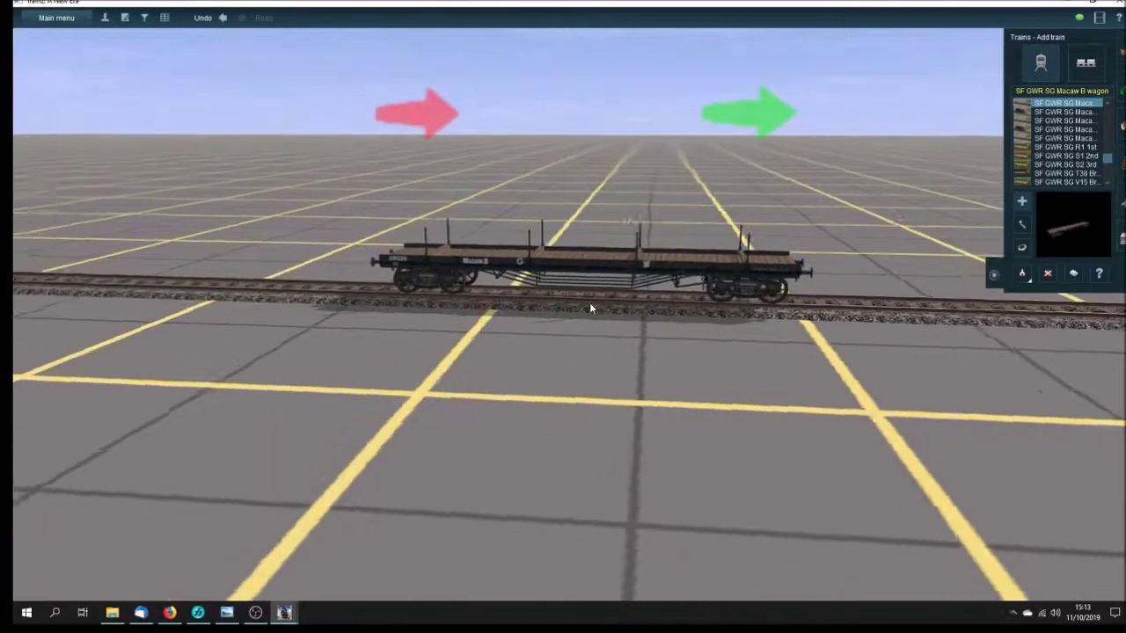
pyautogui.press('Right')
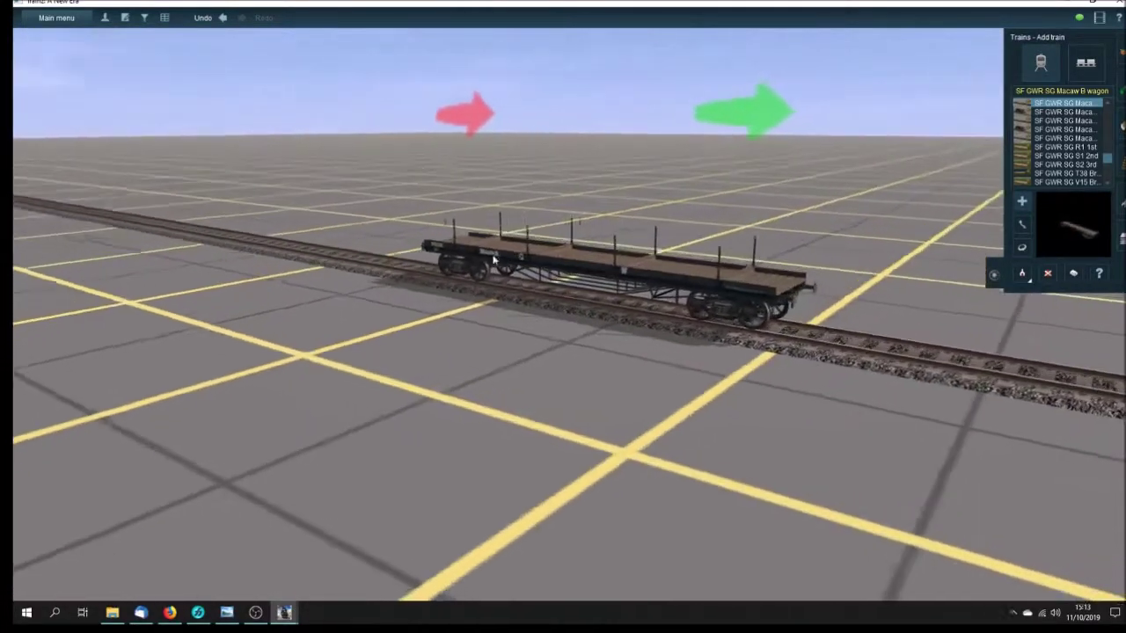
pyautogui.press('Up')
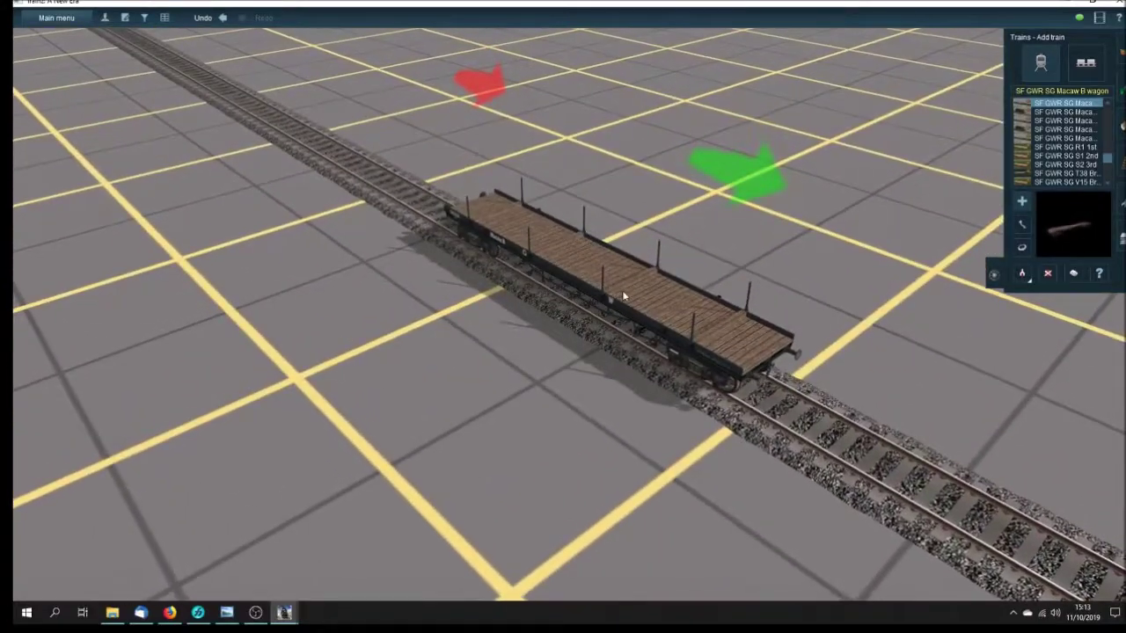
pyautogui.press('Left')
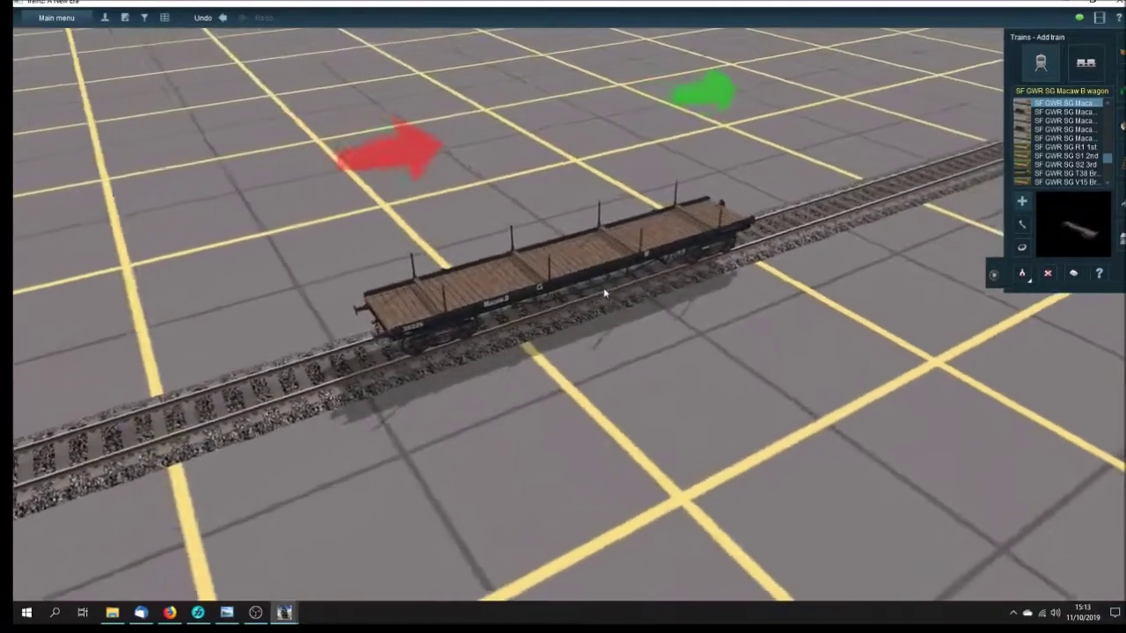
pyautogui.press('Left')
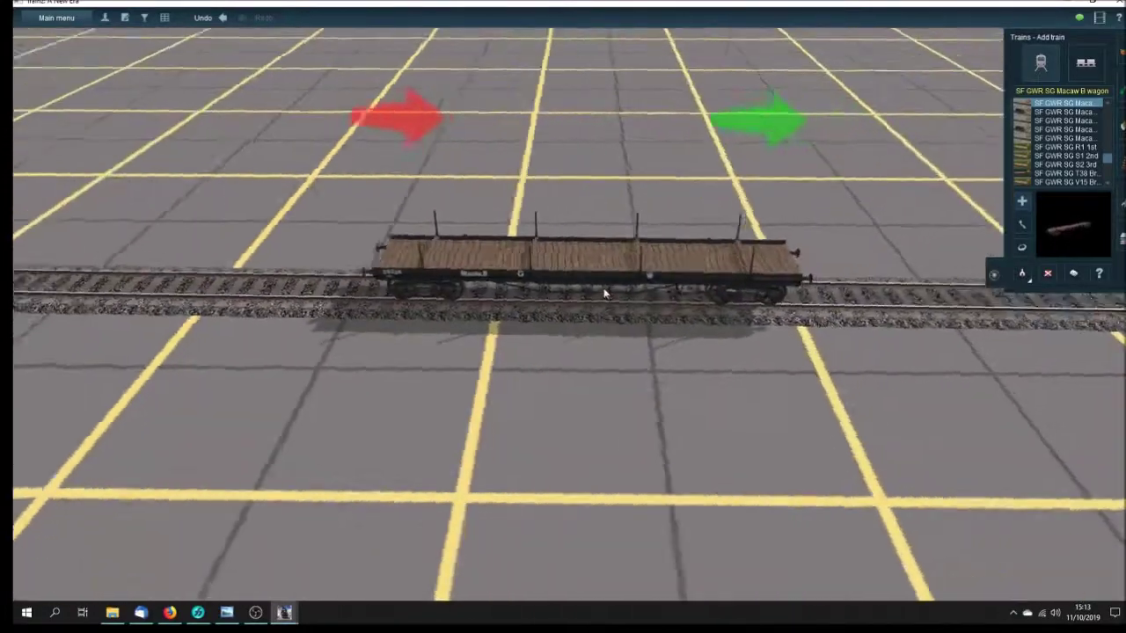
pyautogui.press('Up')
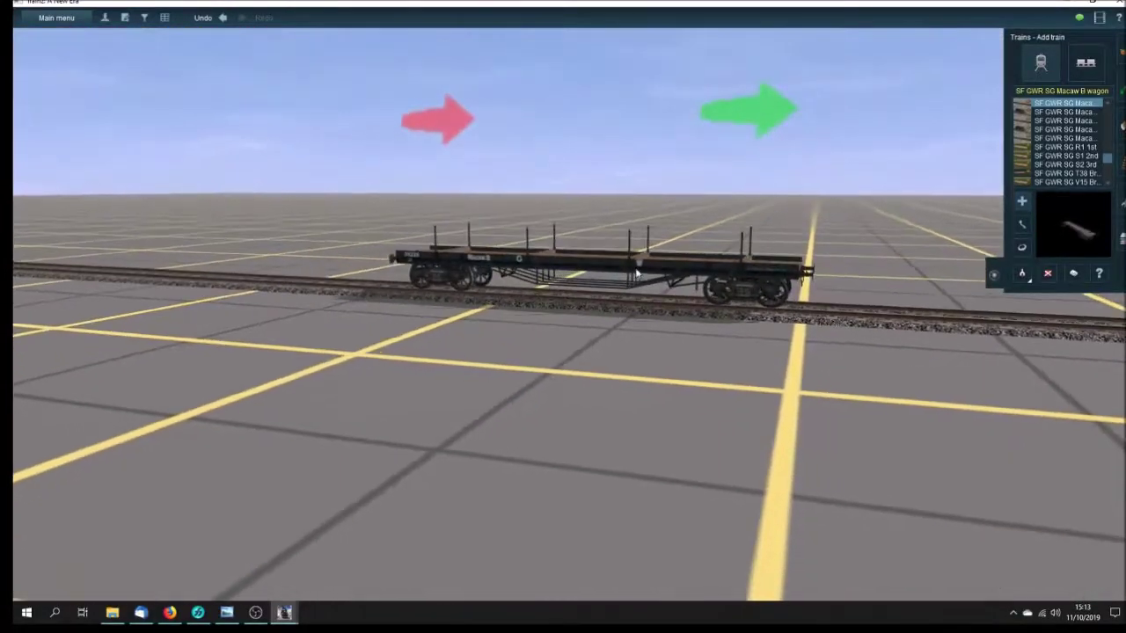
pyautogui.press('Down')
pyautogui.press('Right')
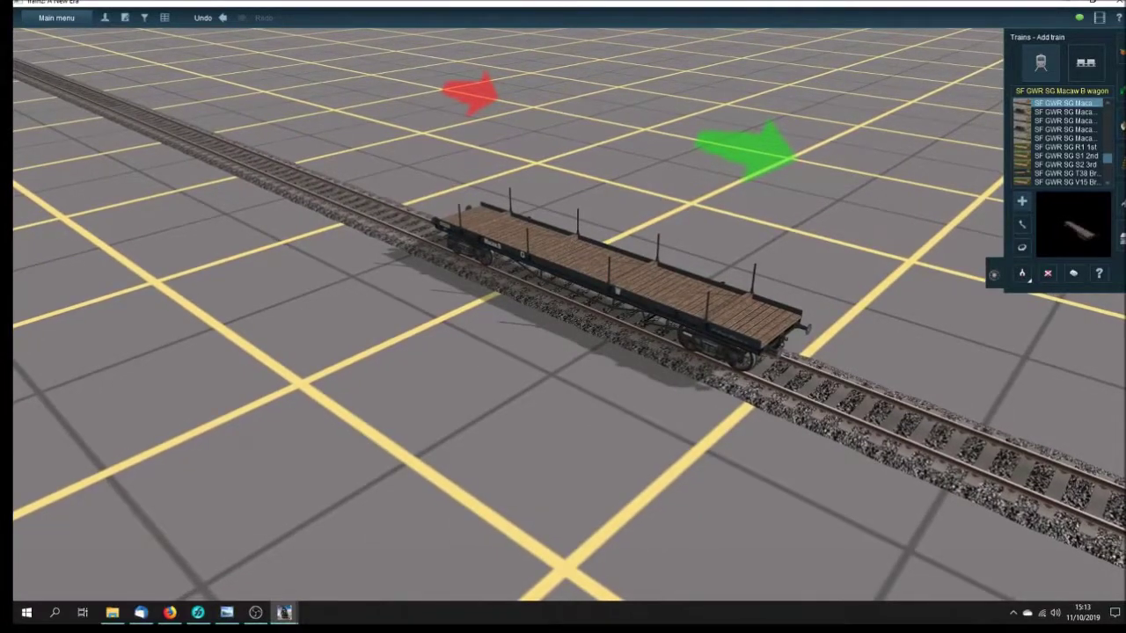
# Place SF GWR SG Macaw B wagon 70335 on the track directly behind the existing wagon
pyautogui.click(1065, 111)
pyautogui.rightClick(794, 248)
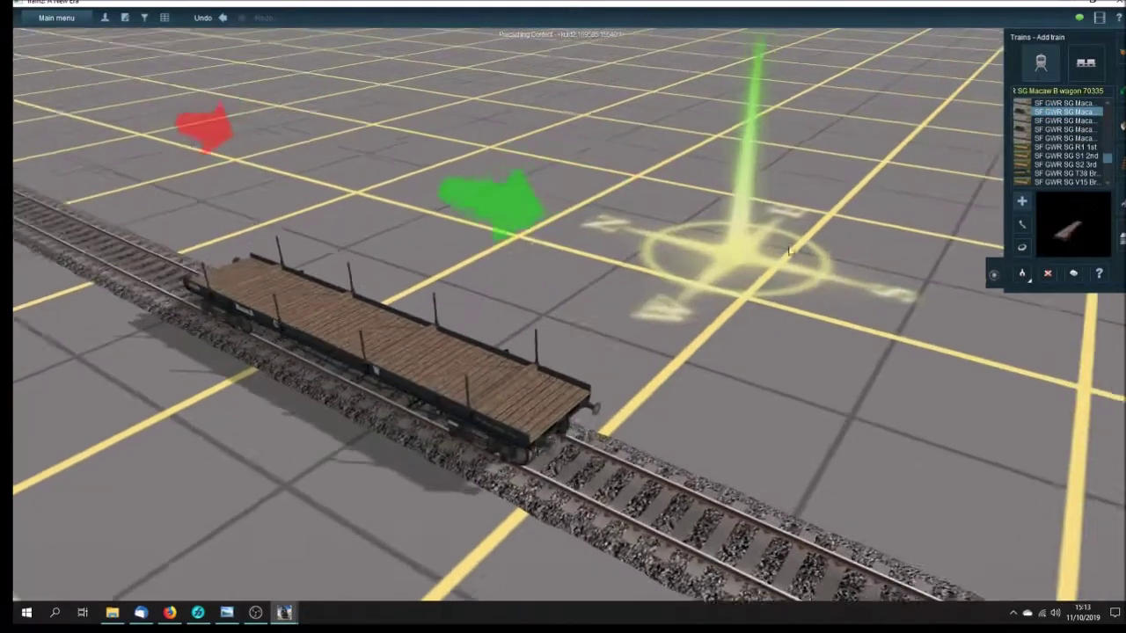
pyautogui.rightClick(668, 405)
pyautogui.rightClick(537, 457)
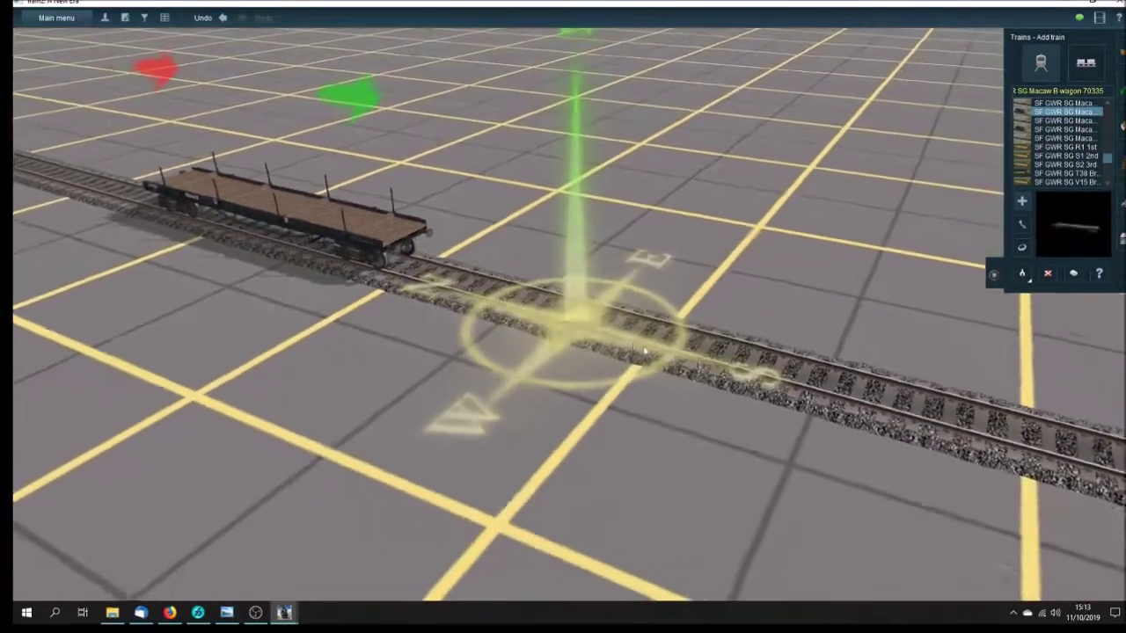
pyautogui.click(599, 303)
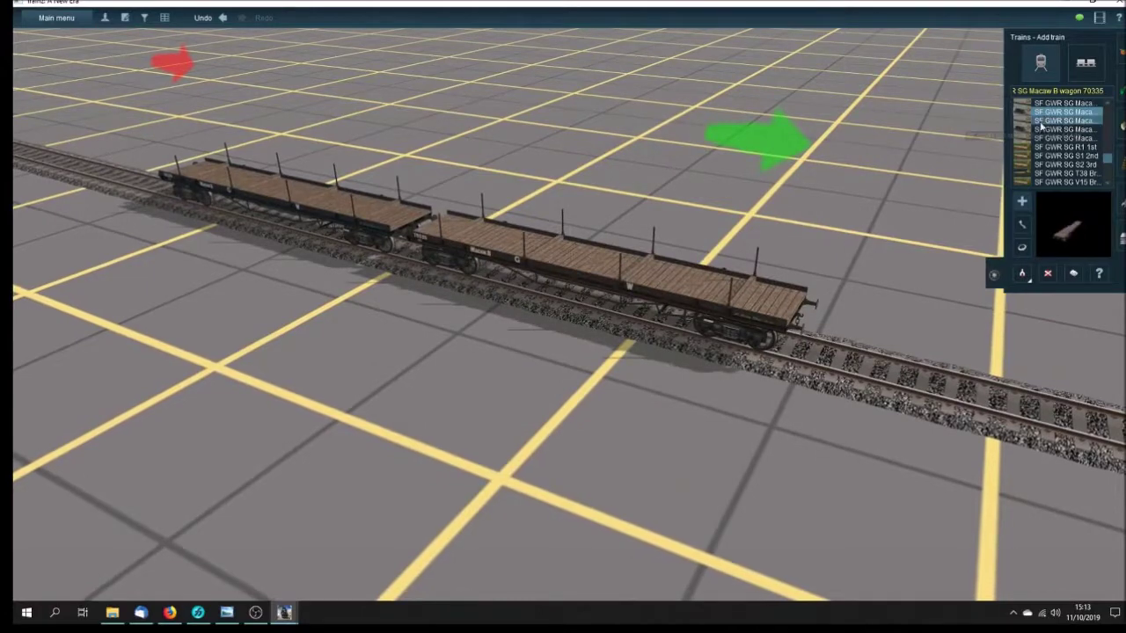
# Add SF GWR SG Macaw B wagon 84105 to the open end of the two-wagon train
pyautogui.click(1047, 121)
pyautogui.click(911, 380)
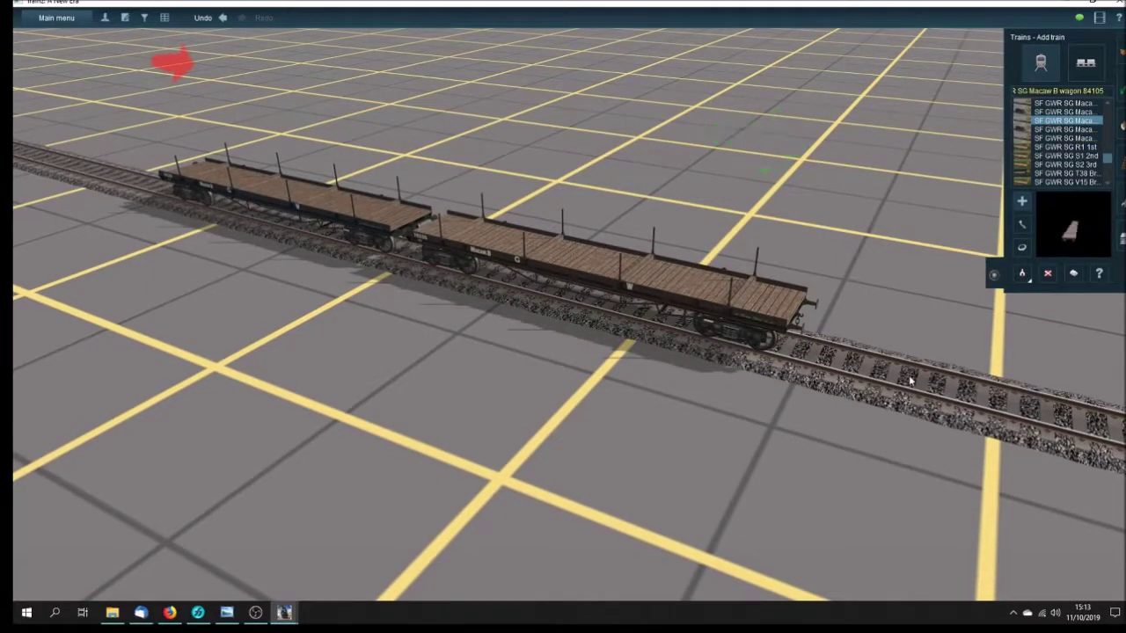
pyautogui.rightClick(801, 343)
pyautogui.rightClick(850, 331)
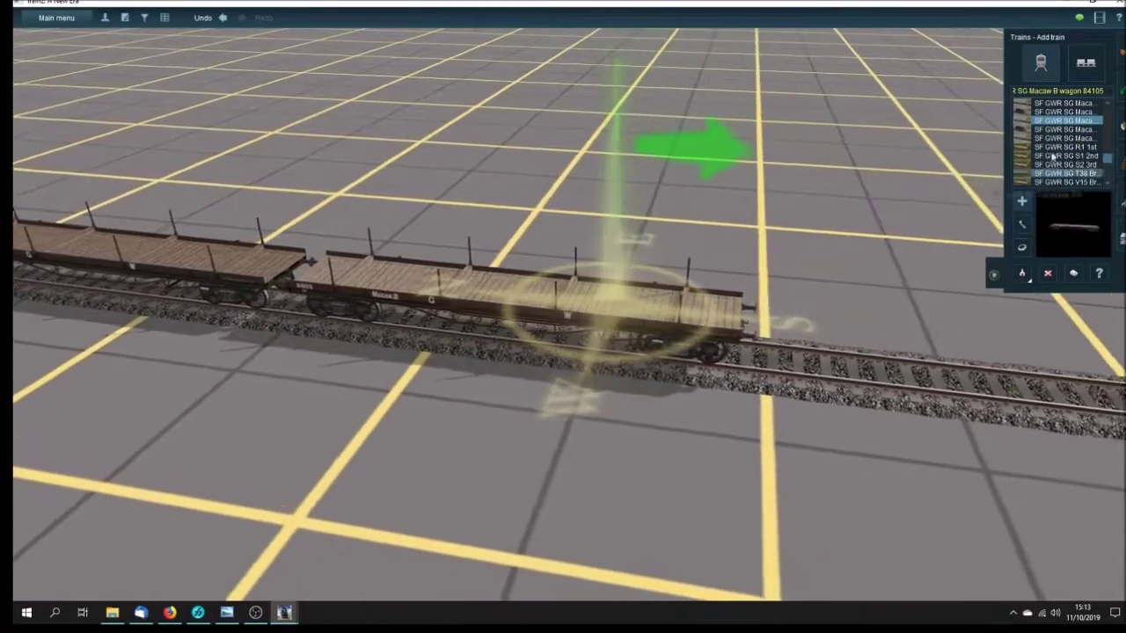
# Extend the train with SF GWR SG Macaw B wagon 84249, followed by wagon 107291 at the end
pyautogui.click(1065, 130)
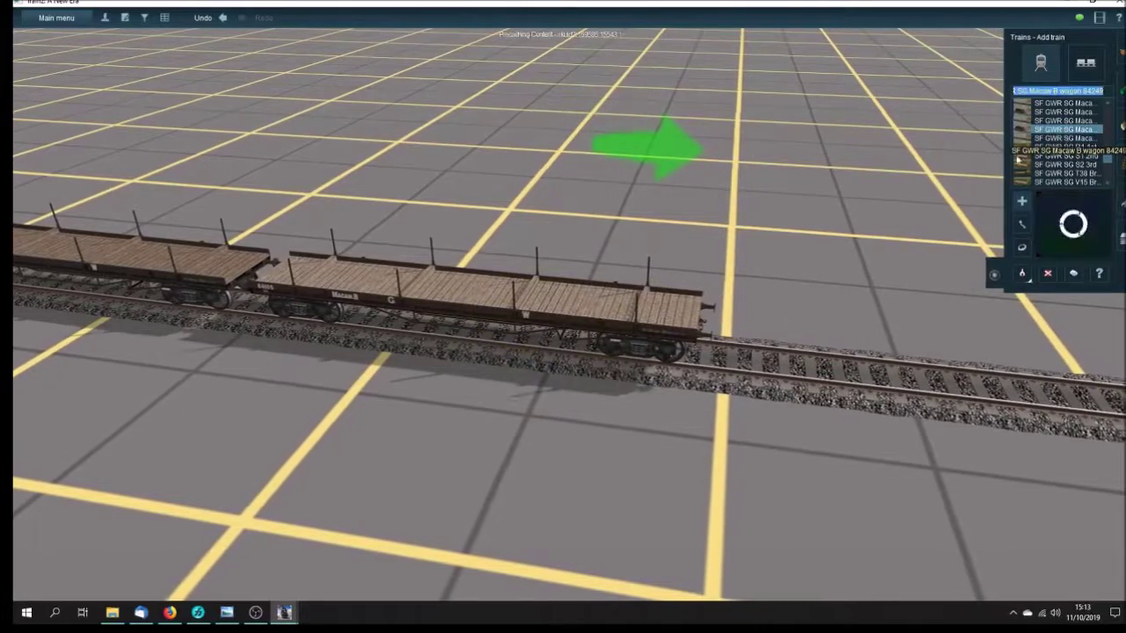
pyautogui.click(880, 376)
pyautogui.click(1073, 138)
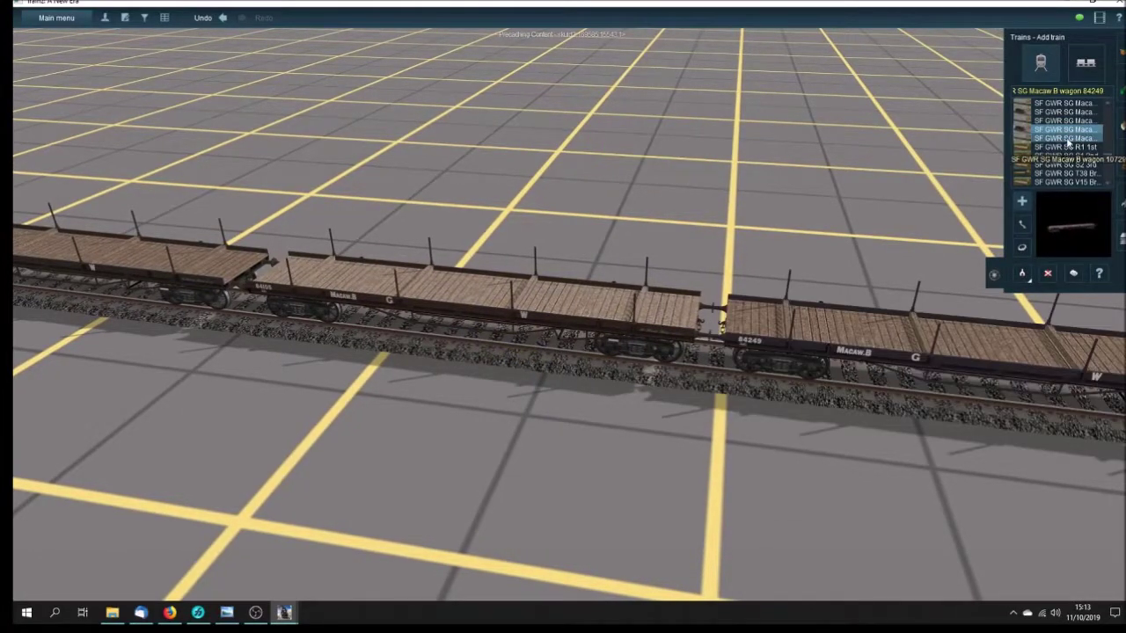
pyautogui.rightClick(766, 324)
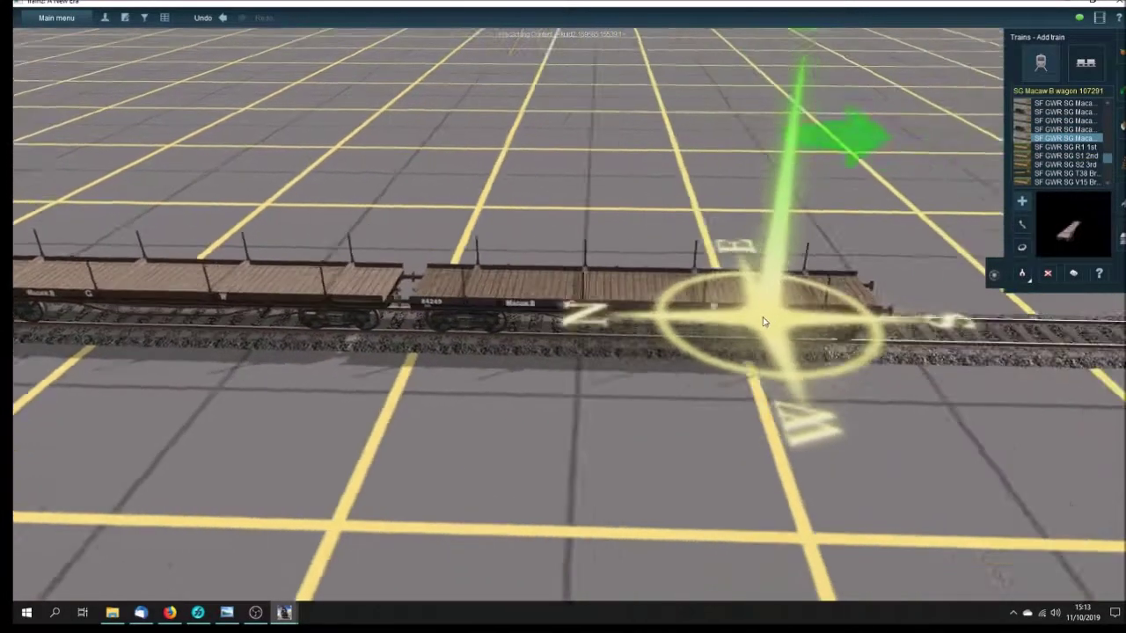
pyautogui.rightClick(750, 320)
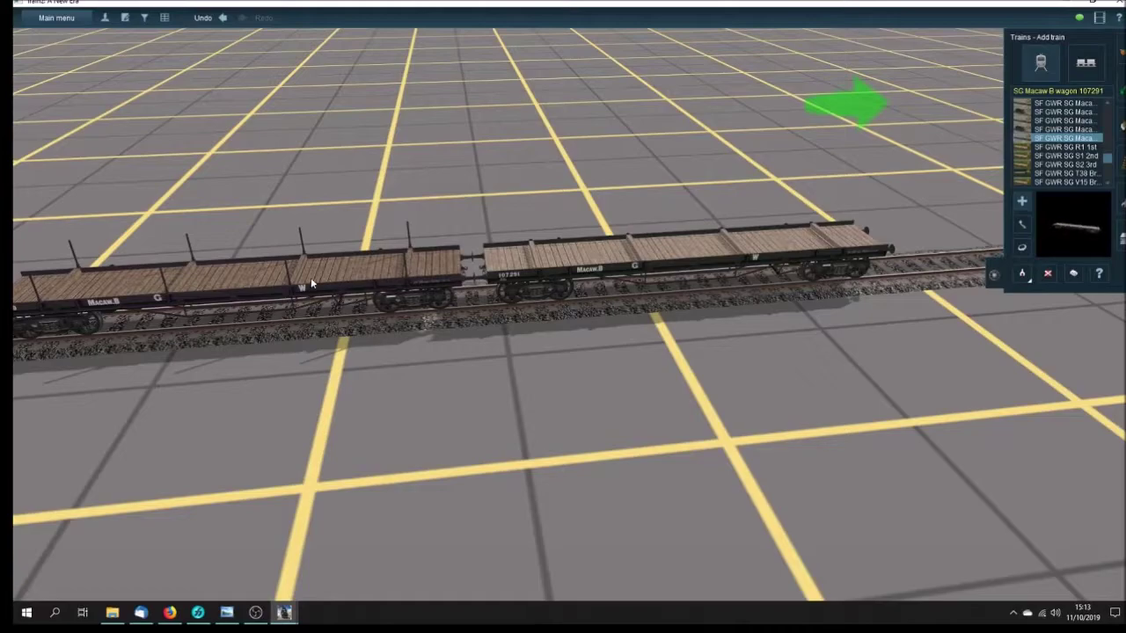
# Set the initial load of SF GWR Macaw B stanchions to 1 in the properties of wagon 107291
pyautogui.click(343, 278)
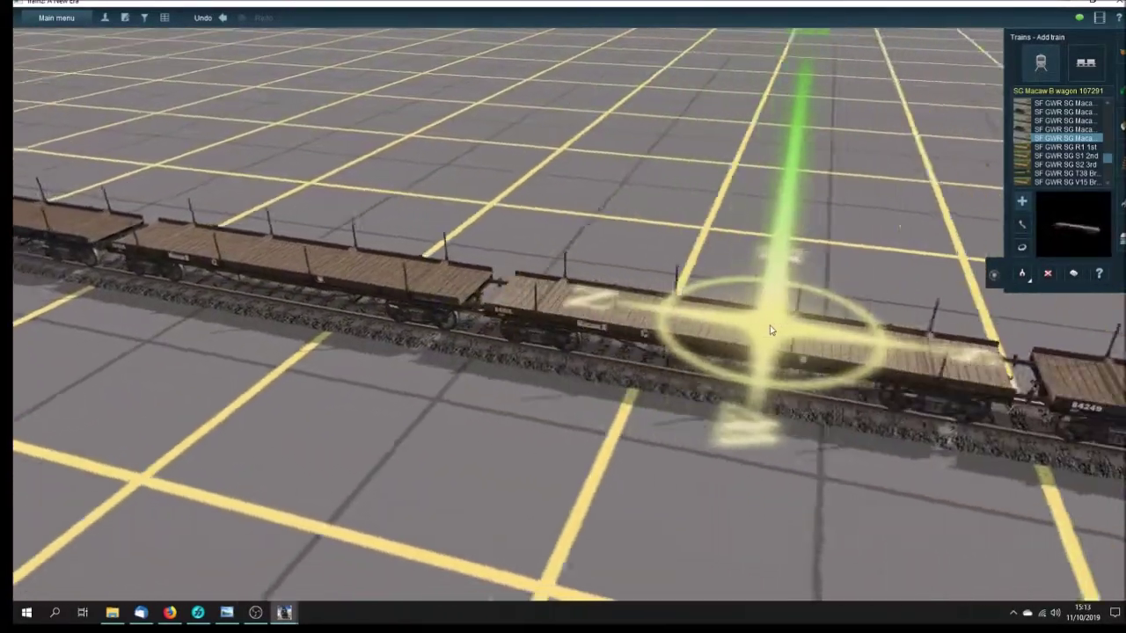
pyautogui.moveTo(771, 329); pyautogui.dragTo(617, 285)
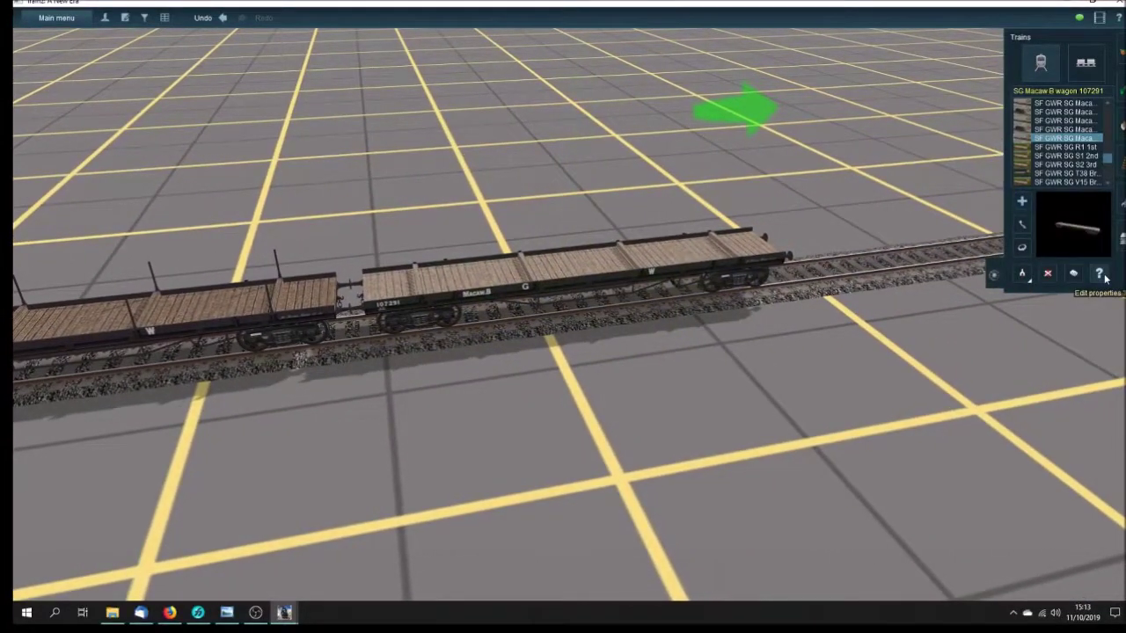
pyautogui.click(1099, 274)
pyautogui.click(605, 276)
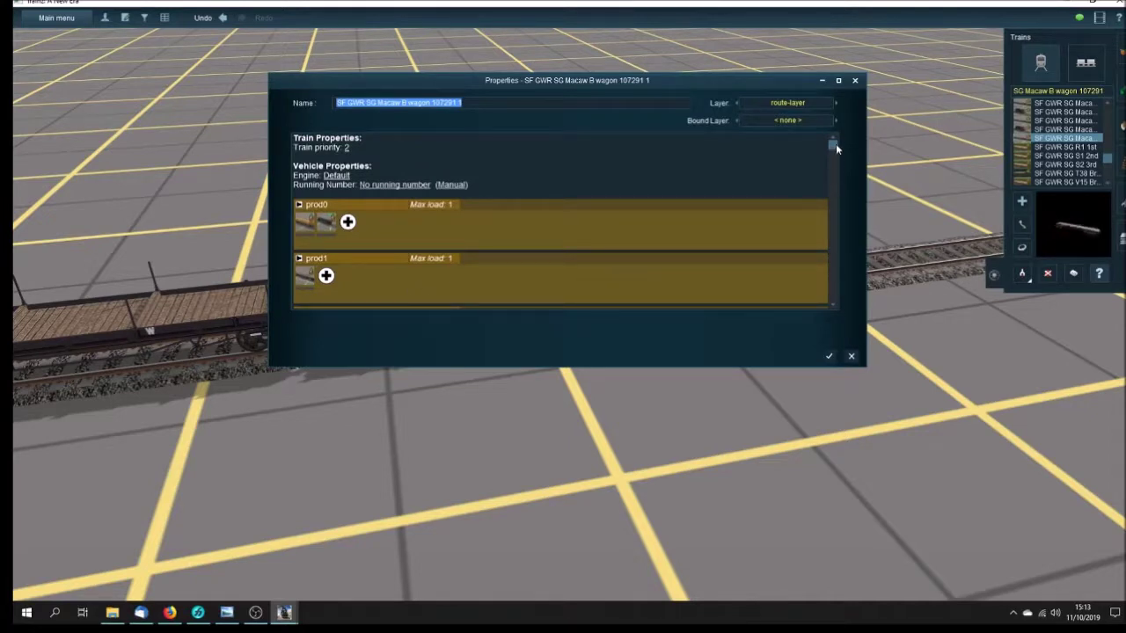
pyautogui.moveTo(836, 144); pyautogui.dragTo(836, 326)
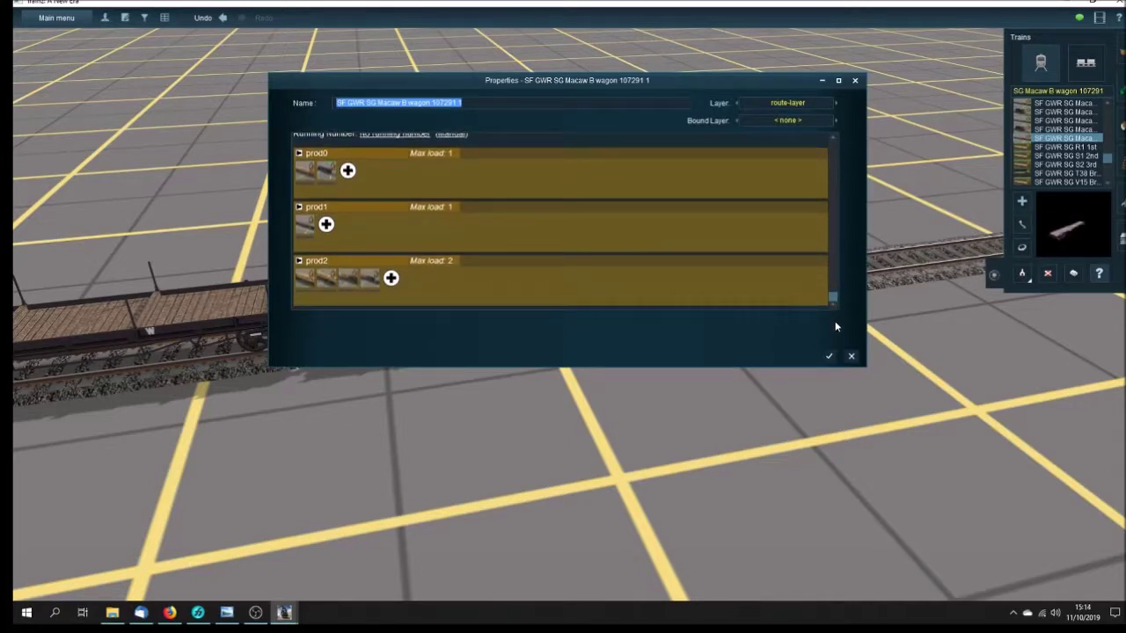
pyautogui.click(308, 230)
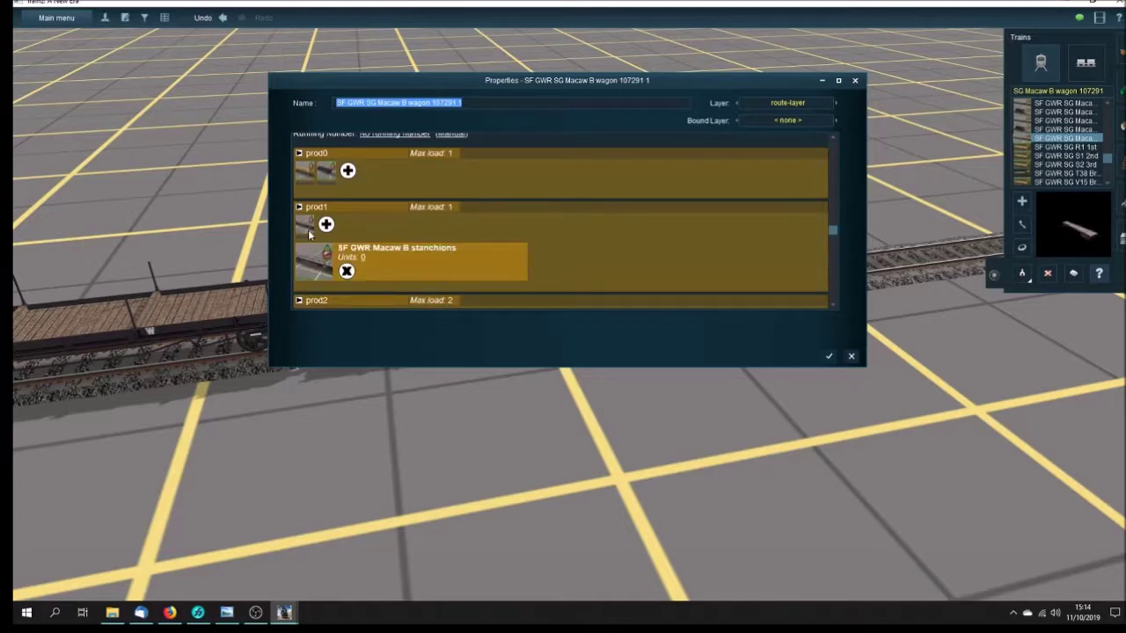
pyautogui.click(361, 259)
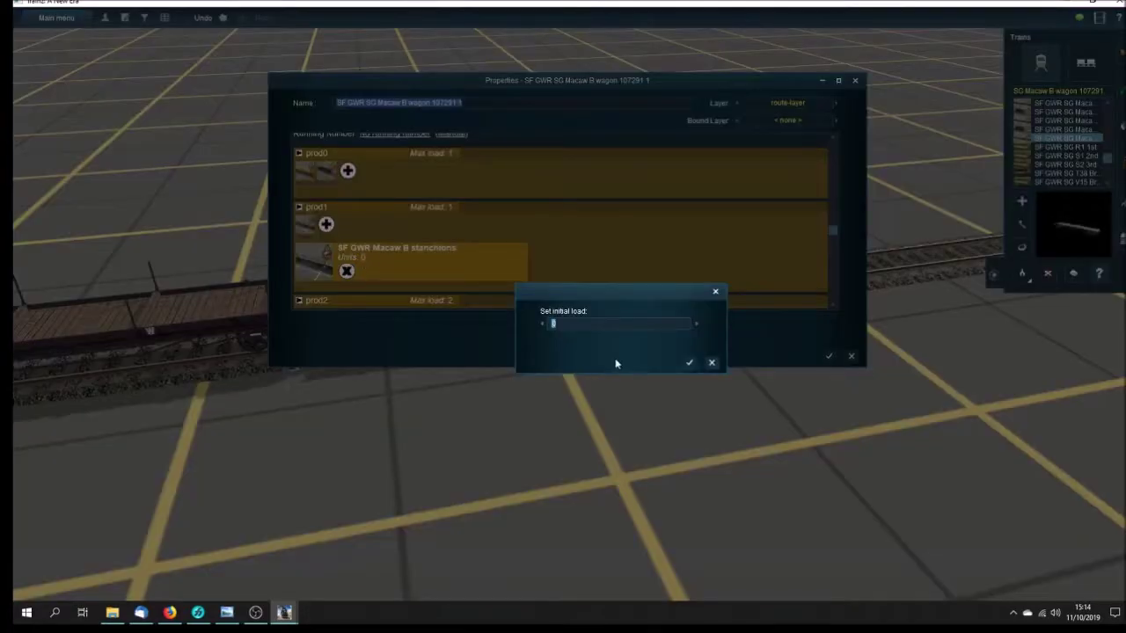
pyautogui.click(689, 362)
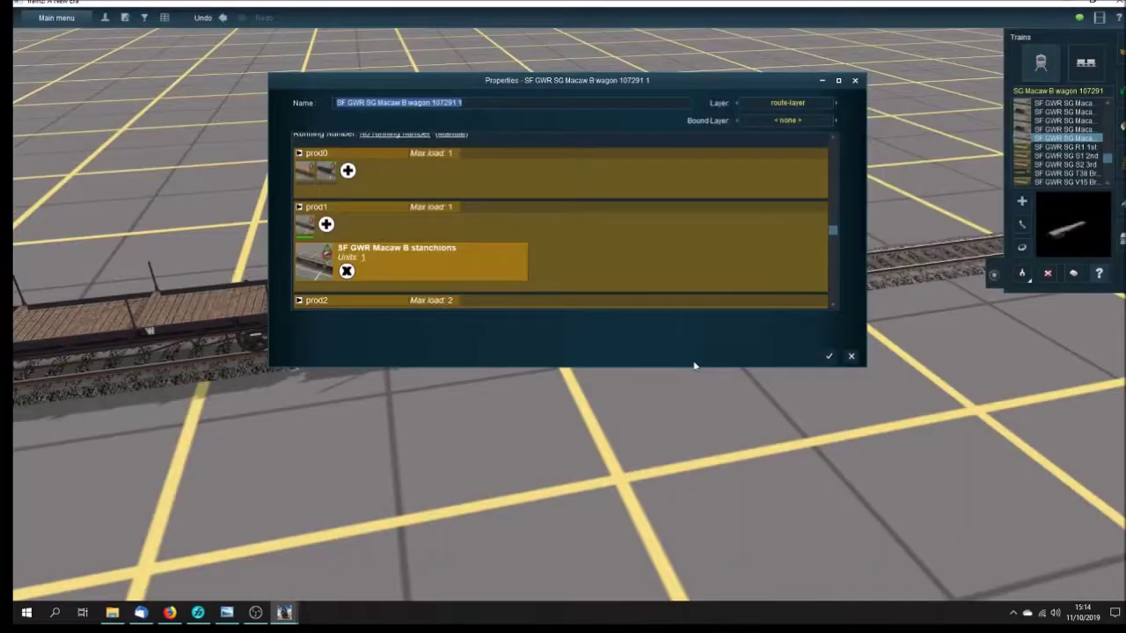
pyautogui.click(830, 358)
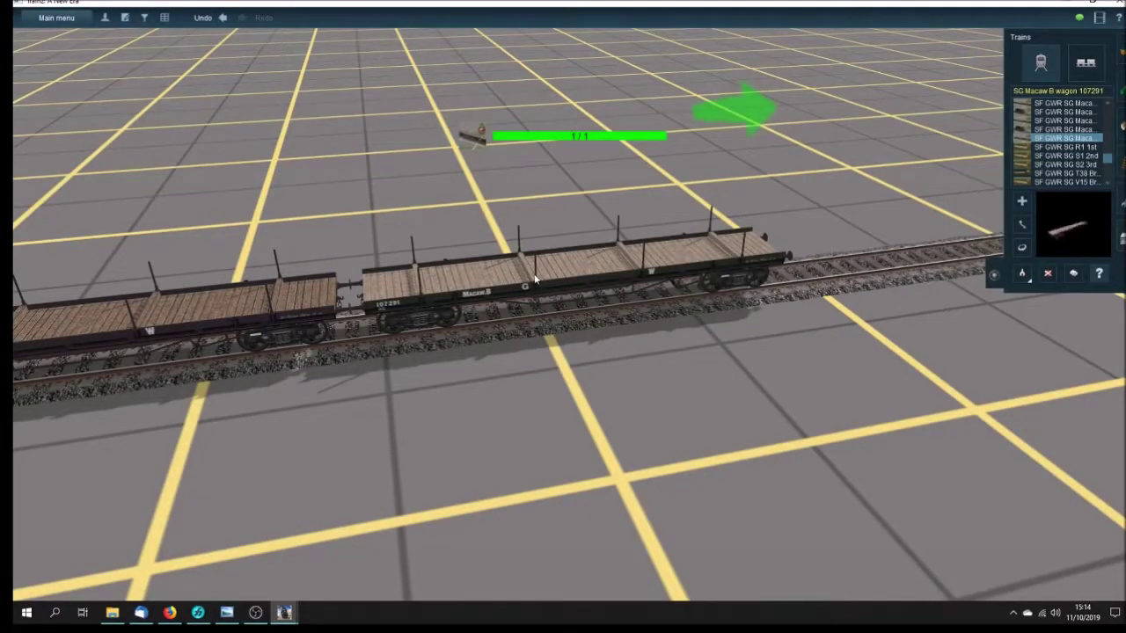
# Load 1 unit of SF GWR 45ft timber baulks onto the first Macaw B wagon, at the opposite end of the train
pyautogui.rightClick(267, 314)
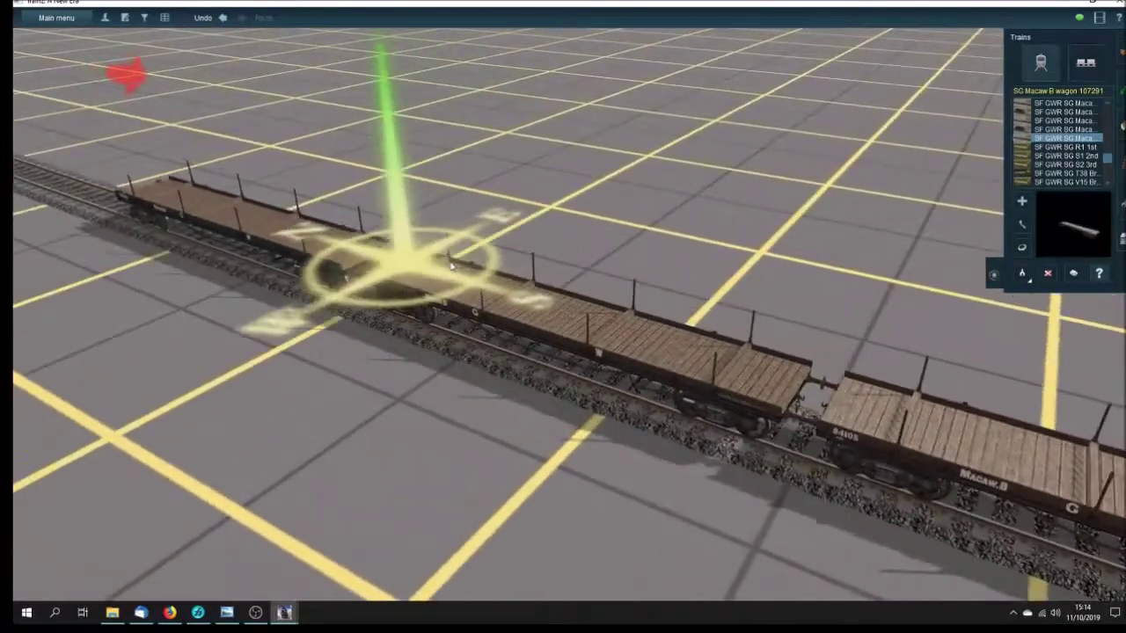
pyautogui.click(440, 278)
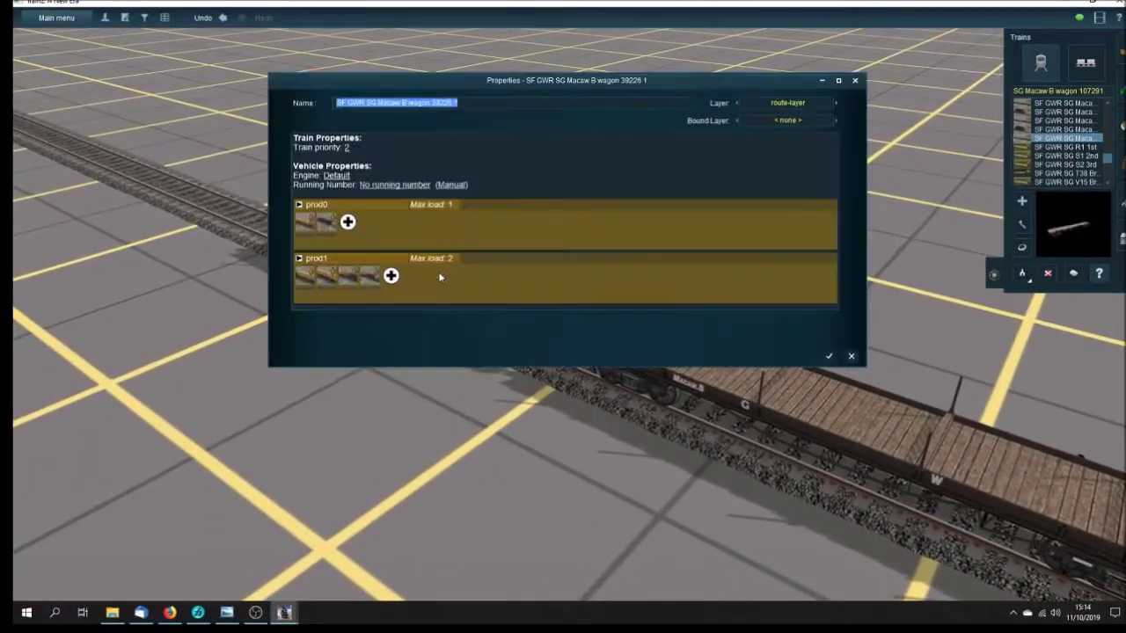
pyautogui.click(302, 221)
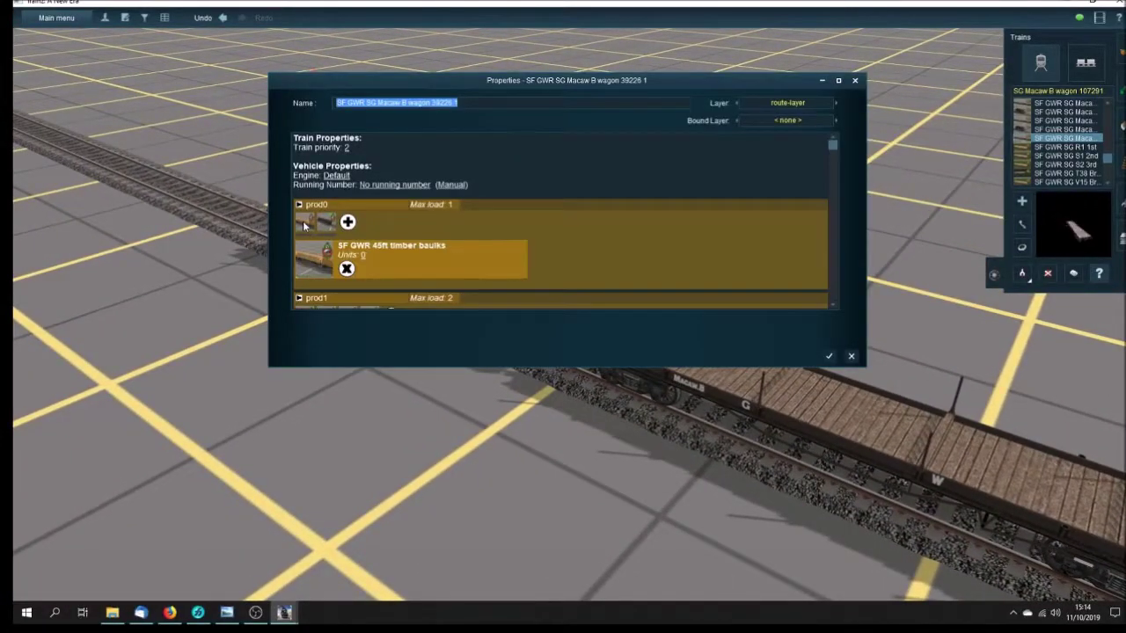
pyautogui.click(362, 255)
pyautogui.write('1')
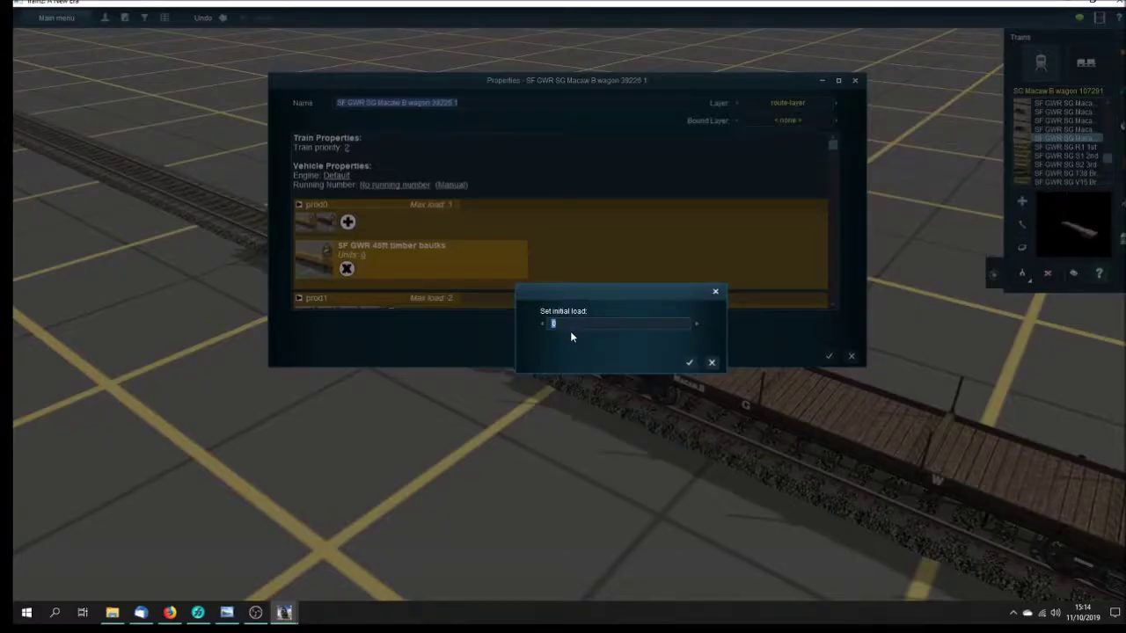
pyautogui.click(690, 362)
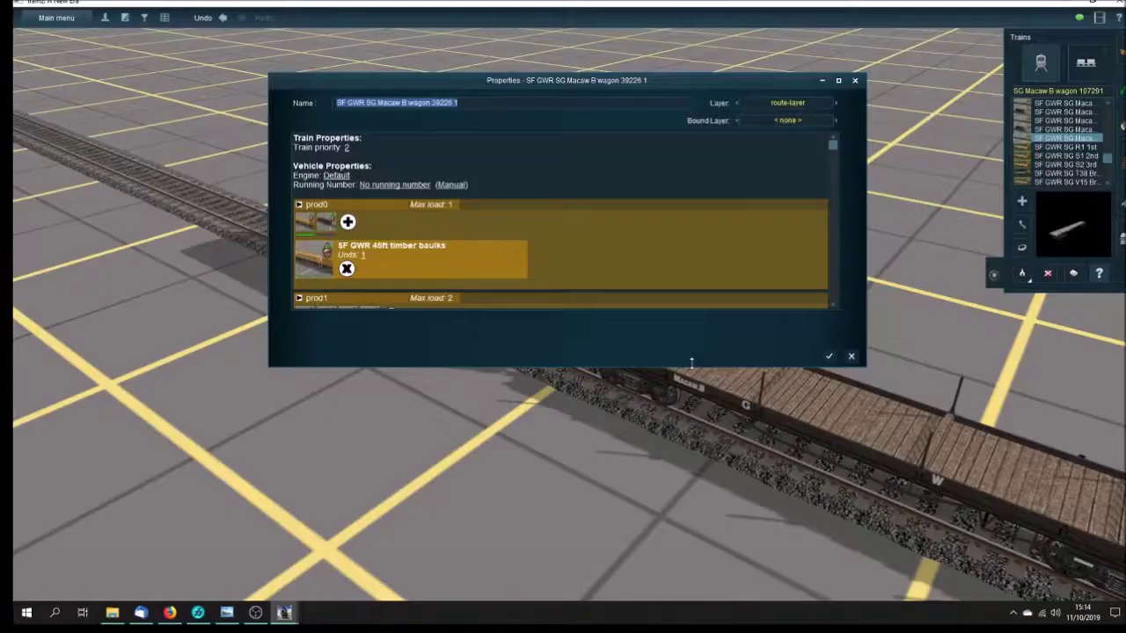
pyautogui.click(828, 356)
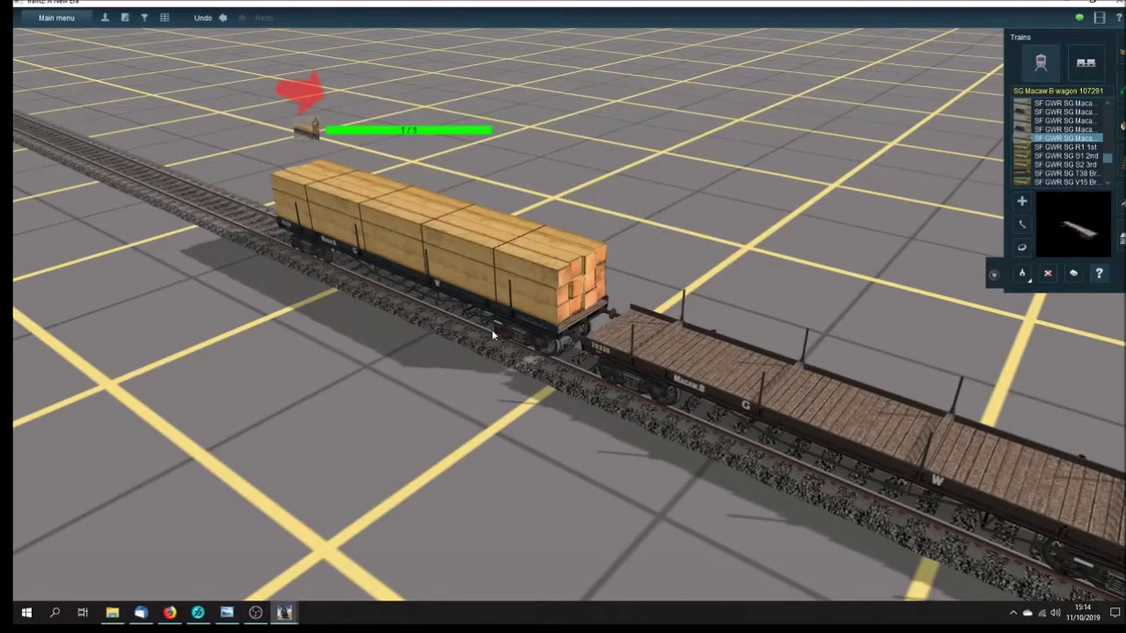
# Inspect the timber-loaded wagon from both ends and along its sides
pyautogui.press('Right')
pyautogui.press('Left')
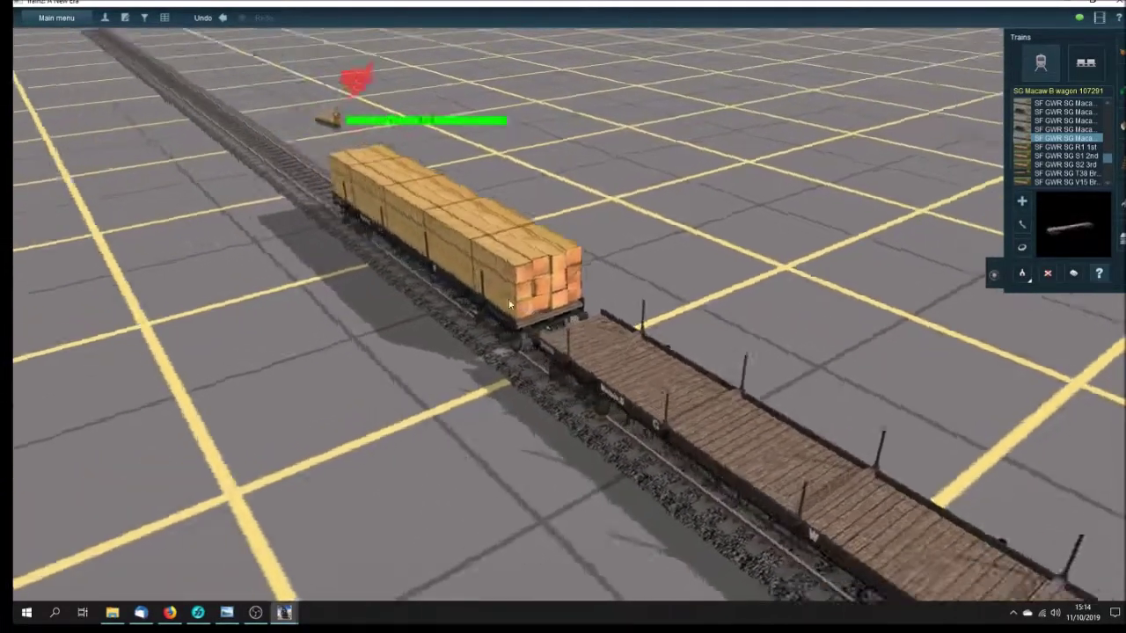
pyautogui.press('Left')
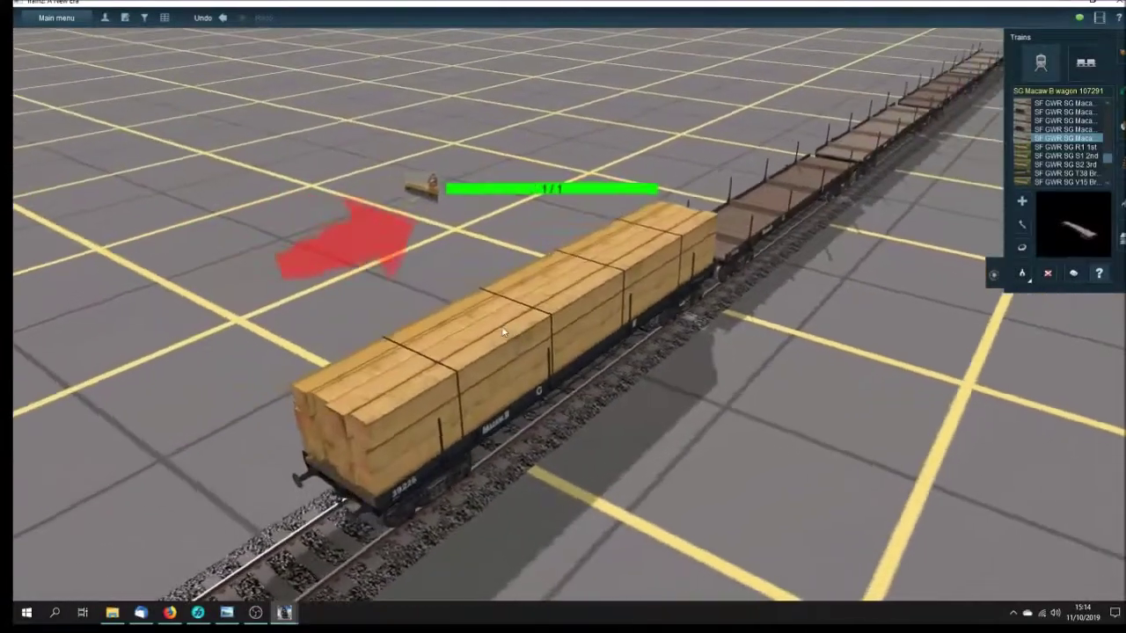
pyautogui.press('Down')
pyautogui.press('Right')
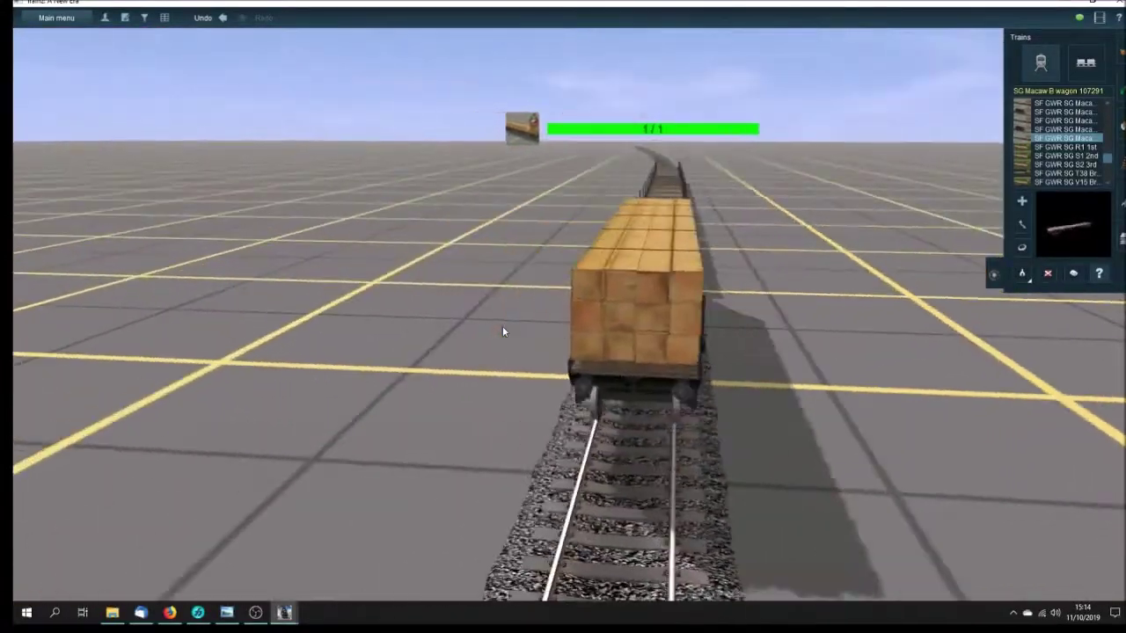
pyautogui.press('Left')
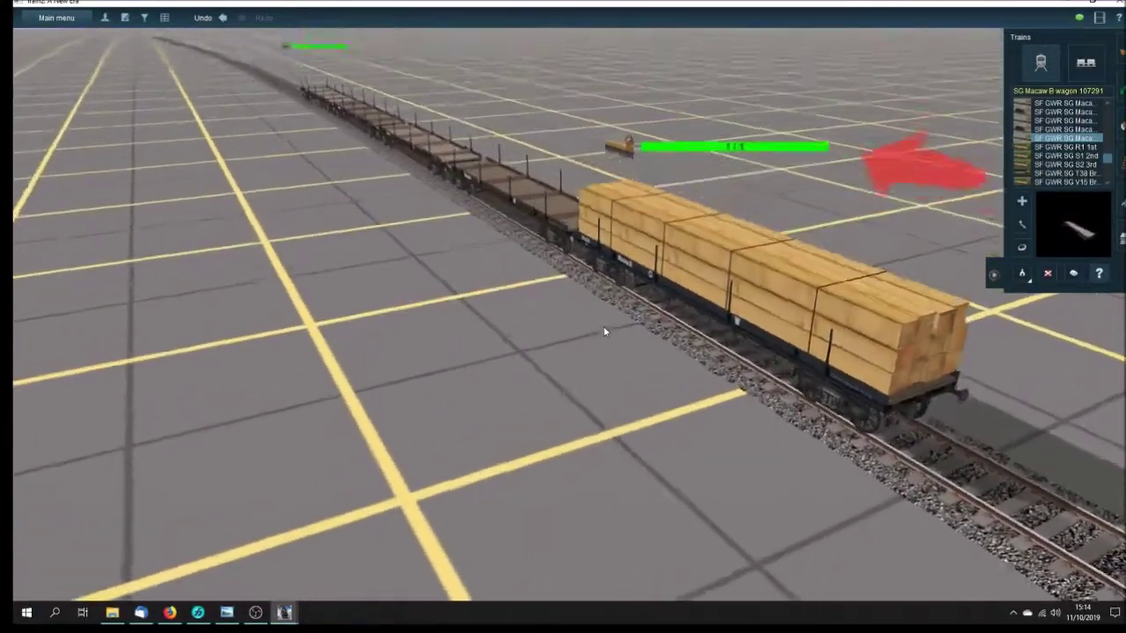
# Examine the 45ft timber baulks load from several angles, including close up at the coupling with wagon 70335
pyautogui.press('Up')
pyautogui.press('Left')
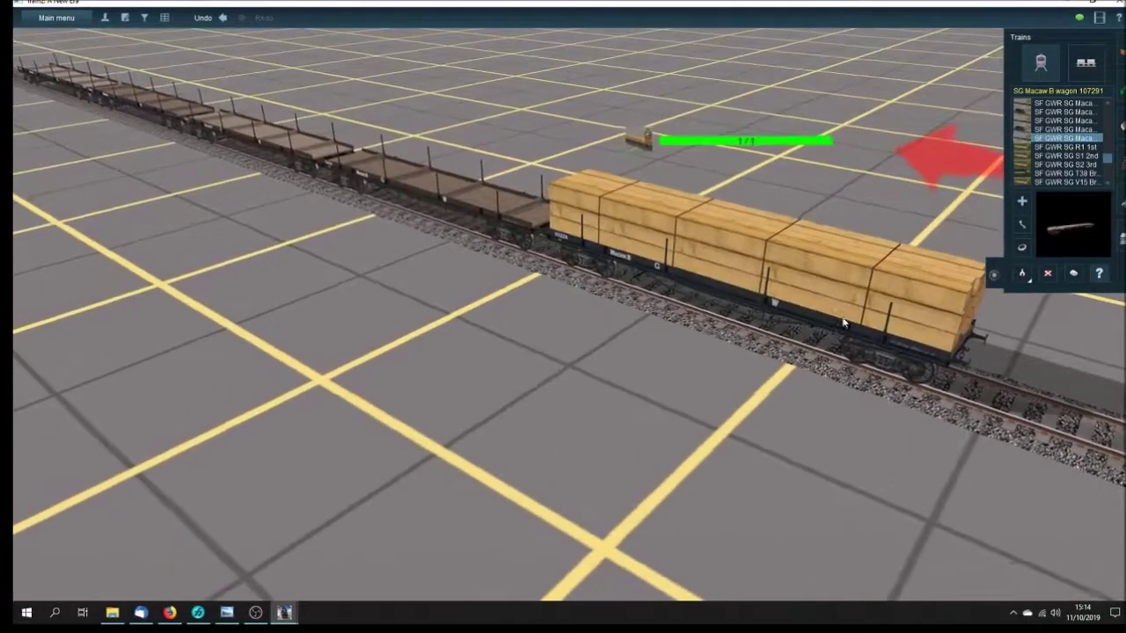
pyautogui.press('Right')
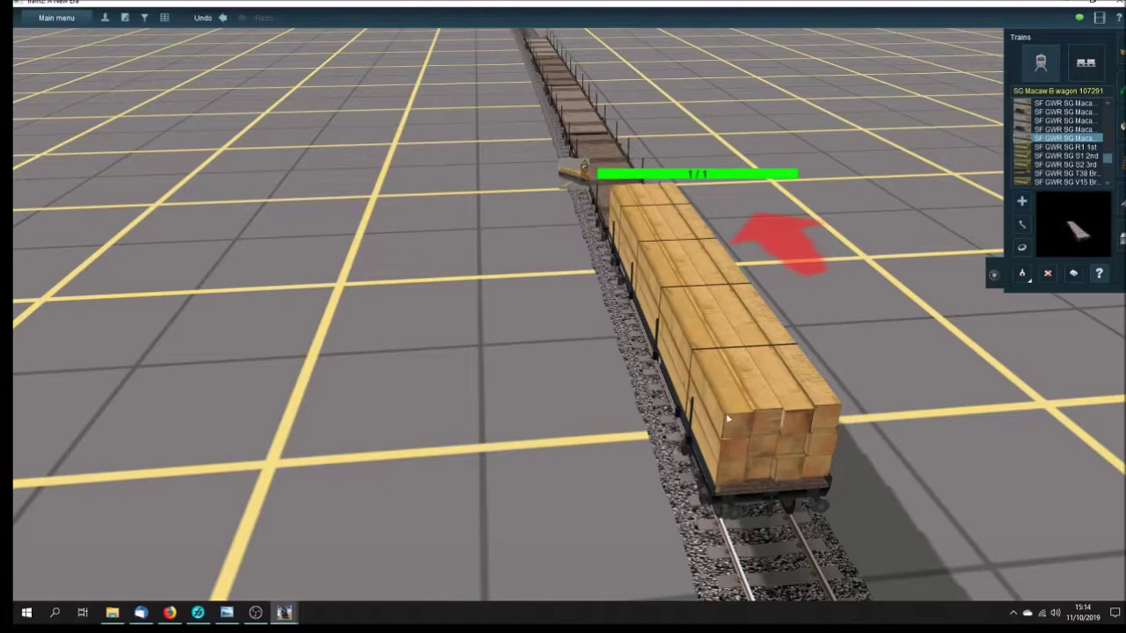
pyautogui.press('Right')
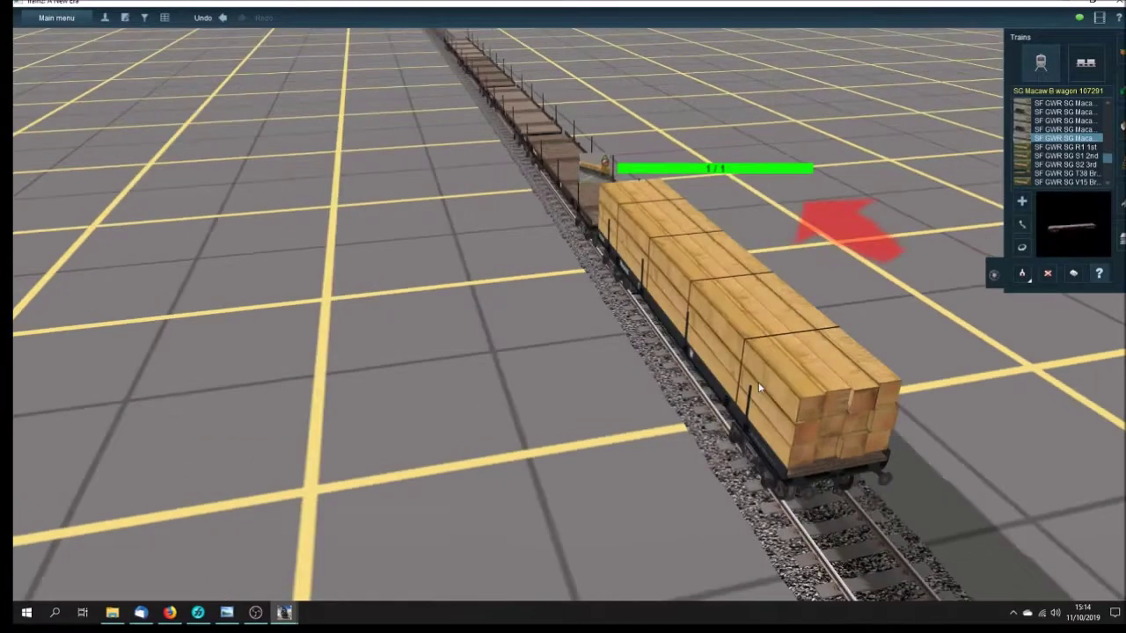
pyautogui.press('Left')
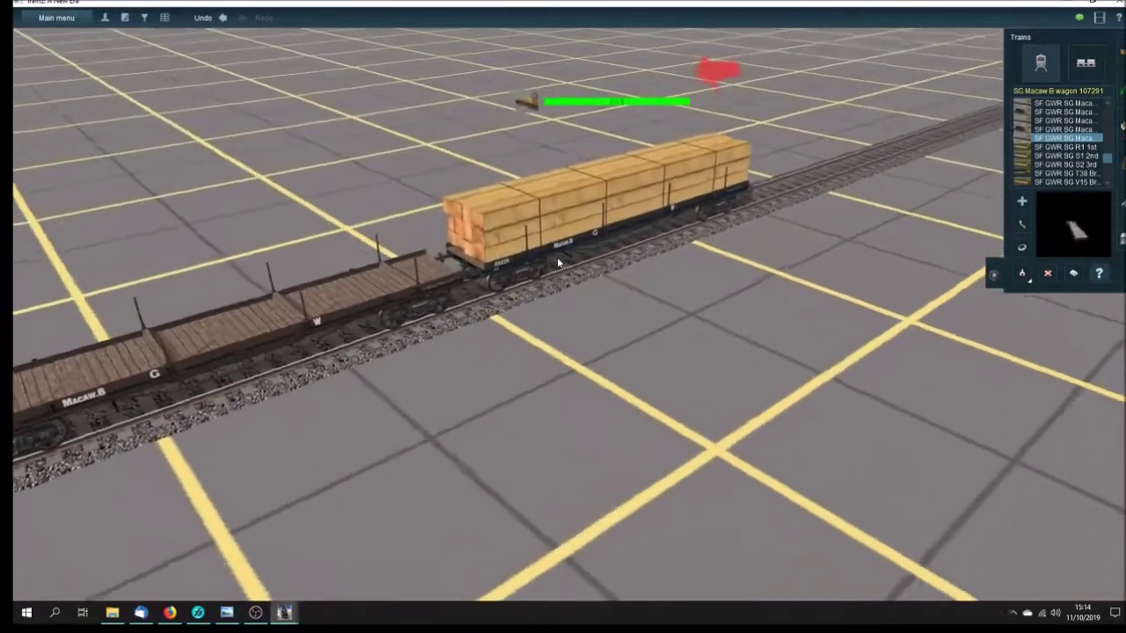
pyautogui.press('Right')
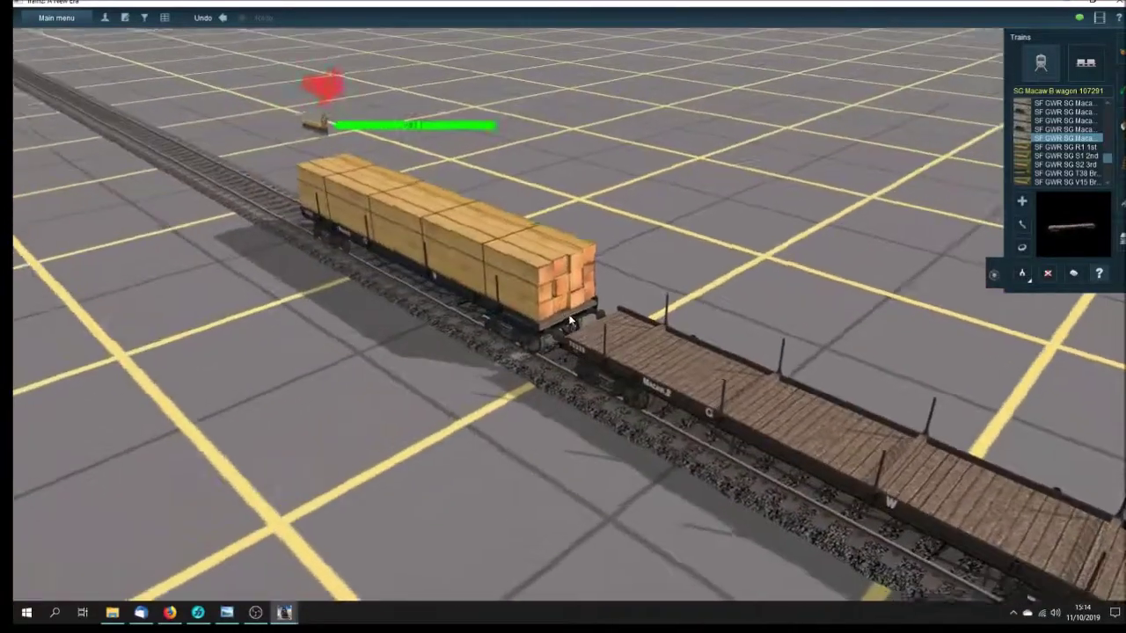
pyautogui.scroll(5, 570, 308)
pyautogui.scroll(4, 571, 313)
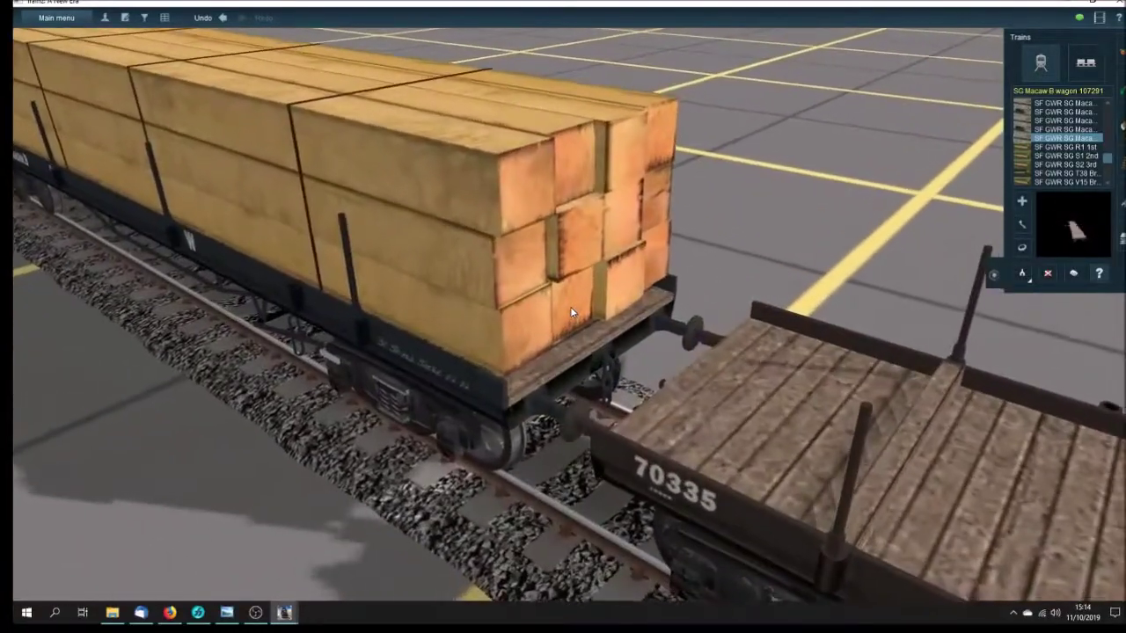
pyautogui.press('Right')
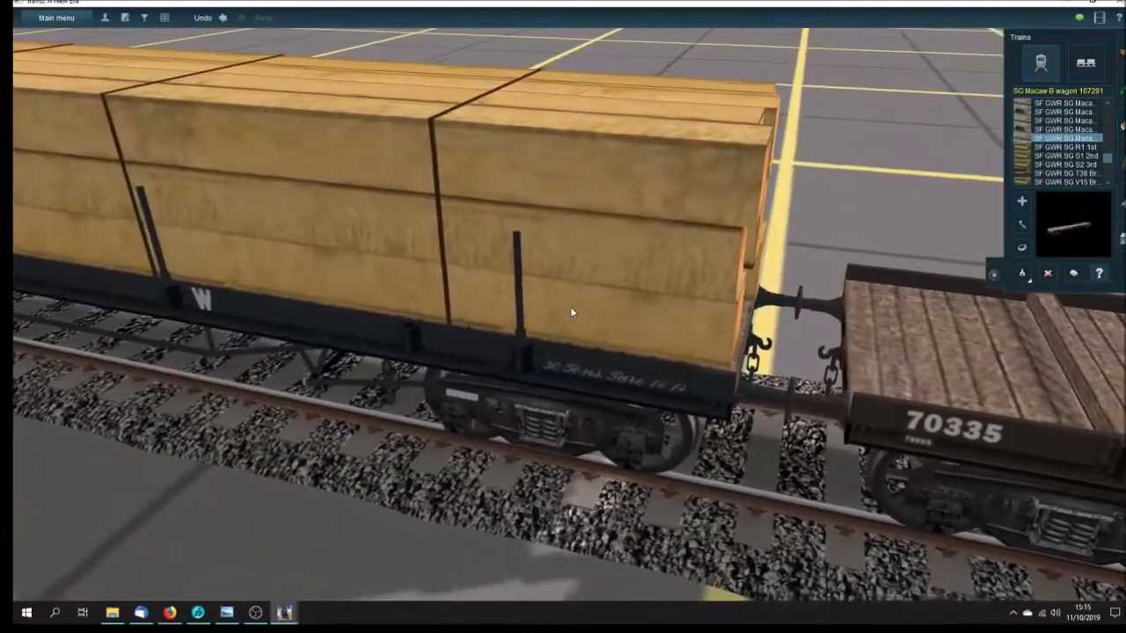
pyautogui.press('Left')
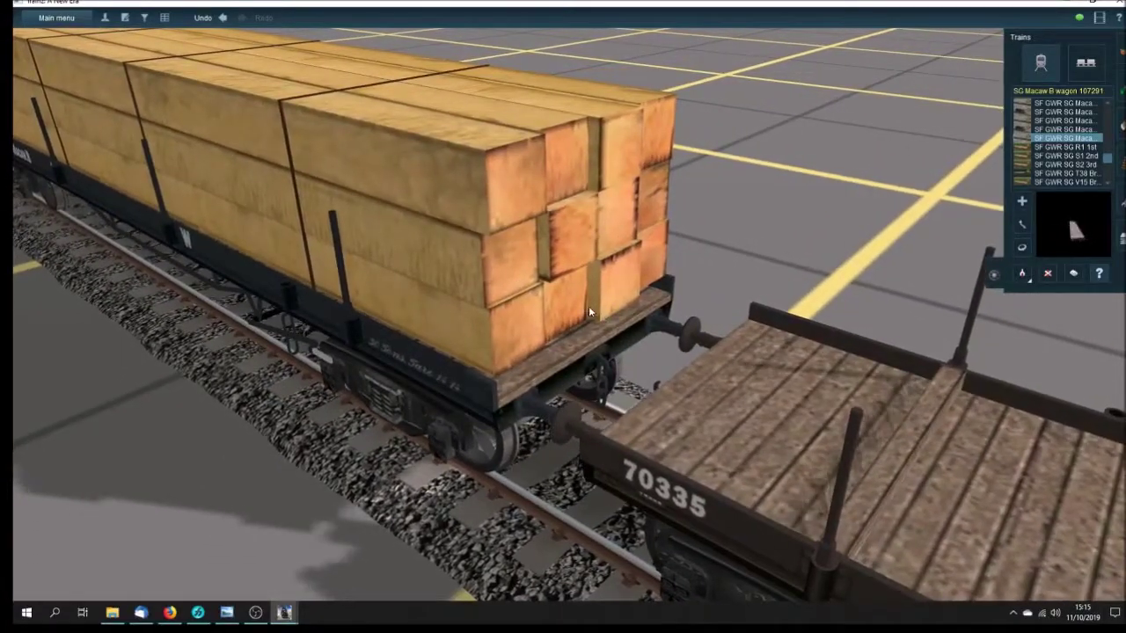
pyautogui.scroll(-3, 586, 301)
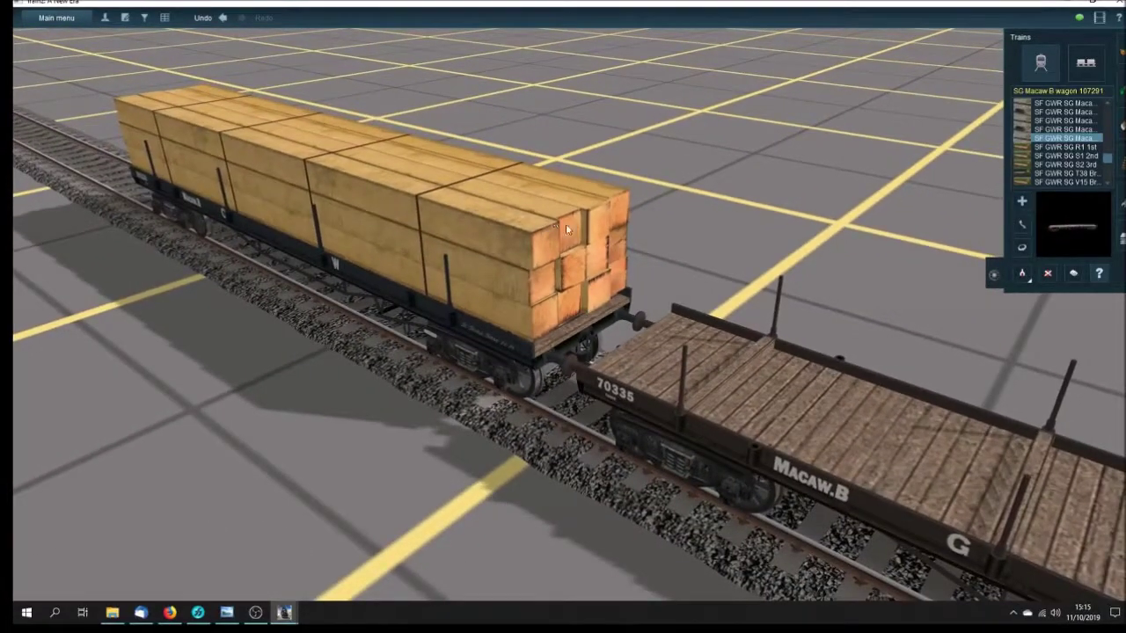
pyautogui.press('Right')
pyautogui.press('Left')
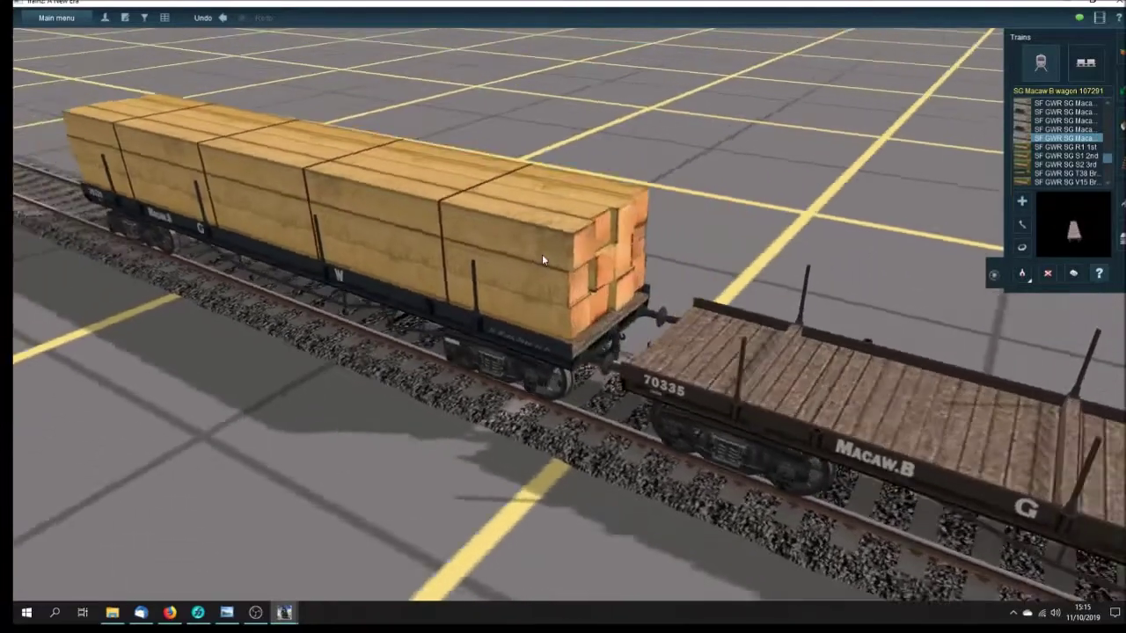
# Set the initial load of SF GWR 45ft pipes for open wagon to 1 on Macaw B wagon 70335
pyautogui.scroll(-3, 527, 254)
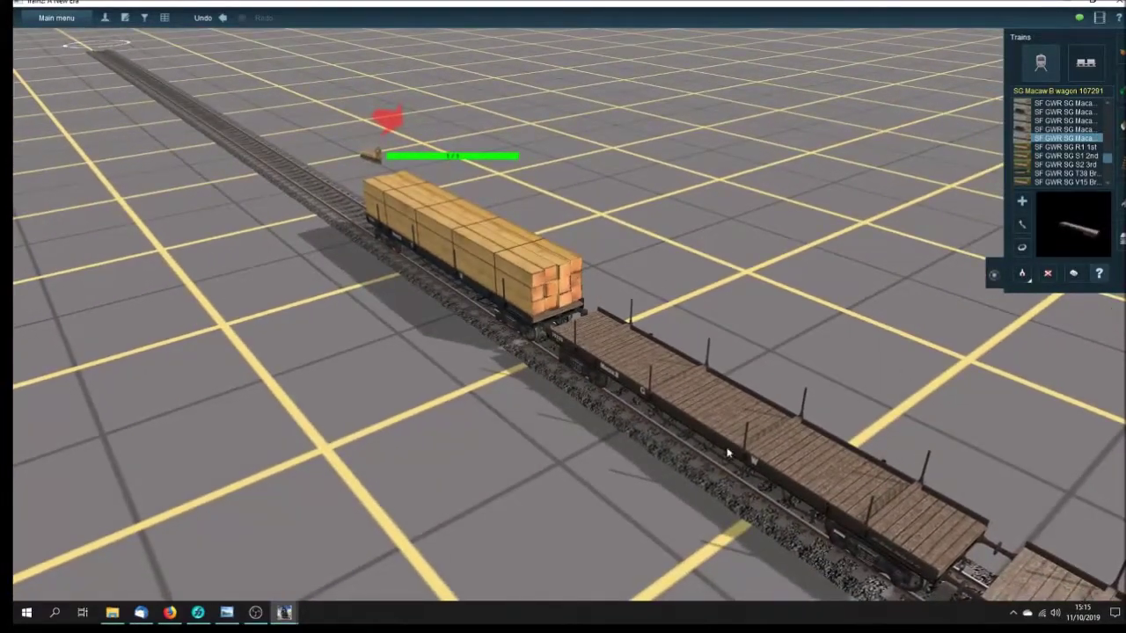
pyautogui.click(739, 440)
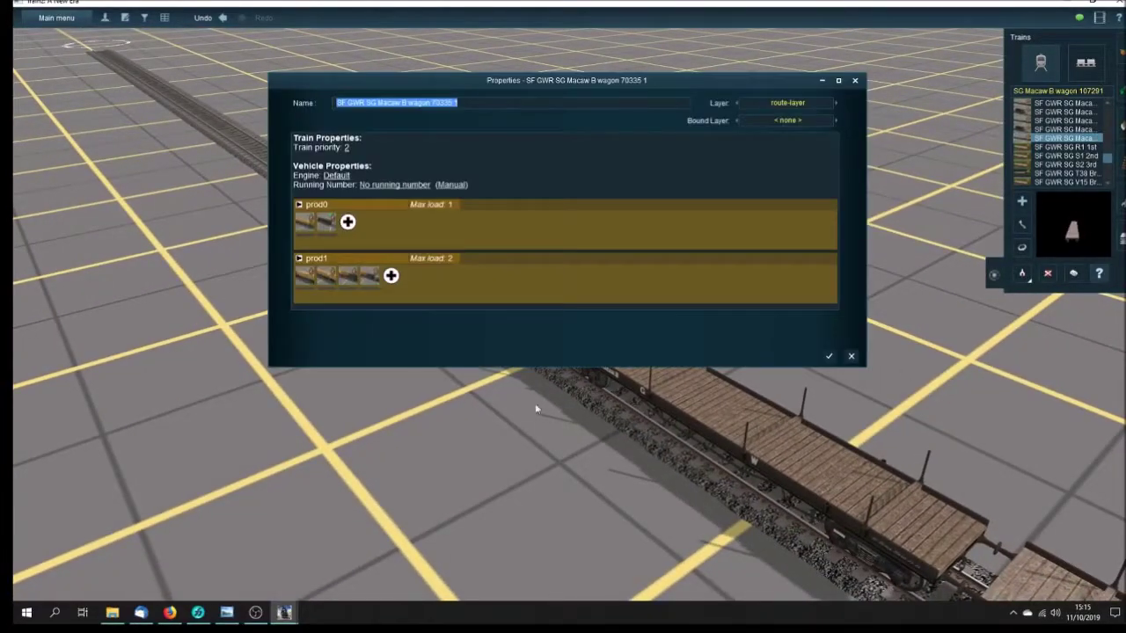
pyautogui.click(329, 227)
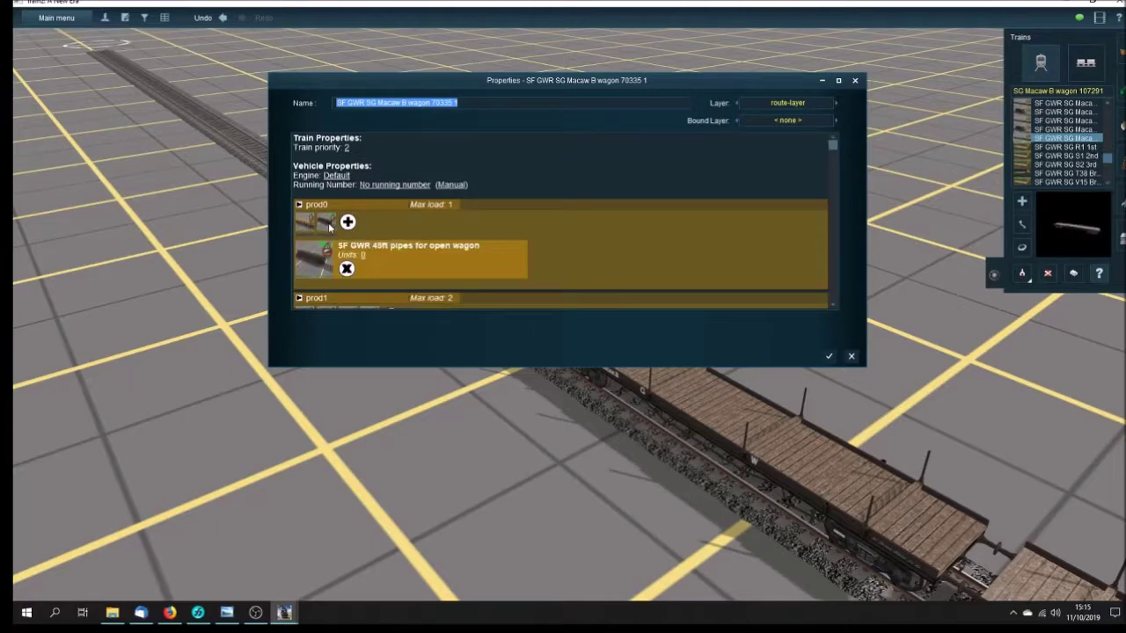
pyautogui.click(364, 256)
pyautogui.write('1')
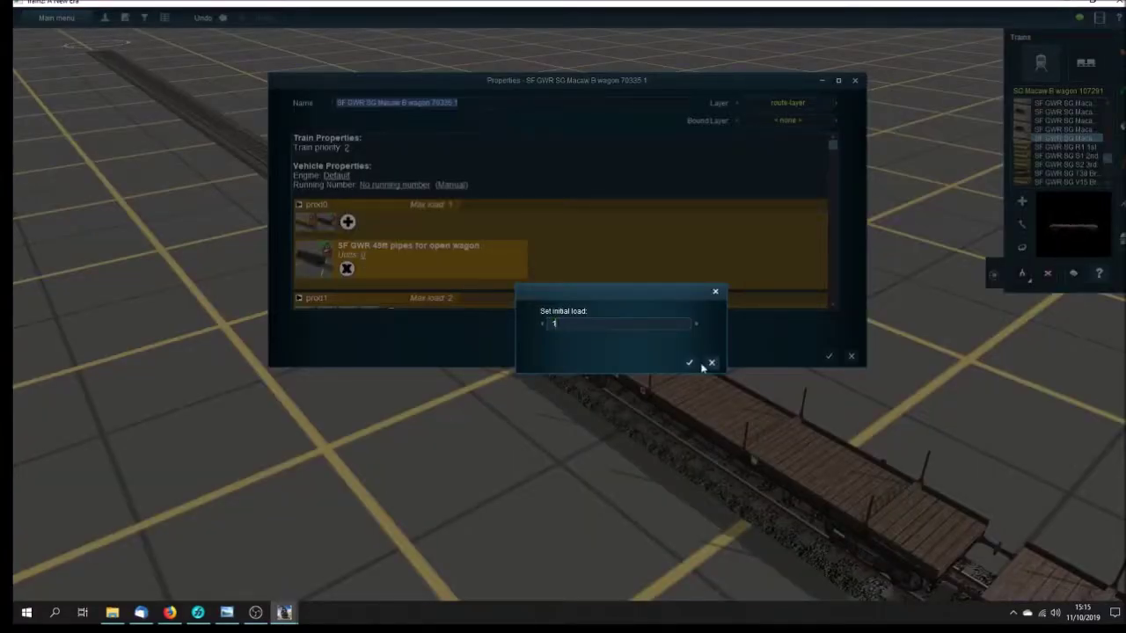
pyautogui.click(690, 364)
pyautogui.click(828, 358)
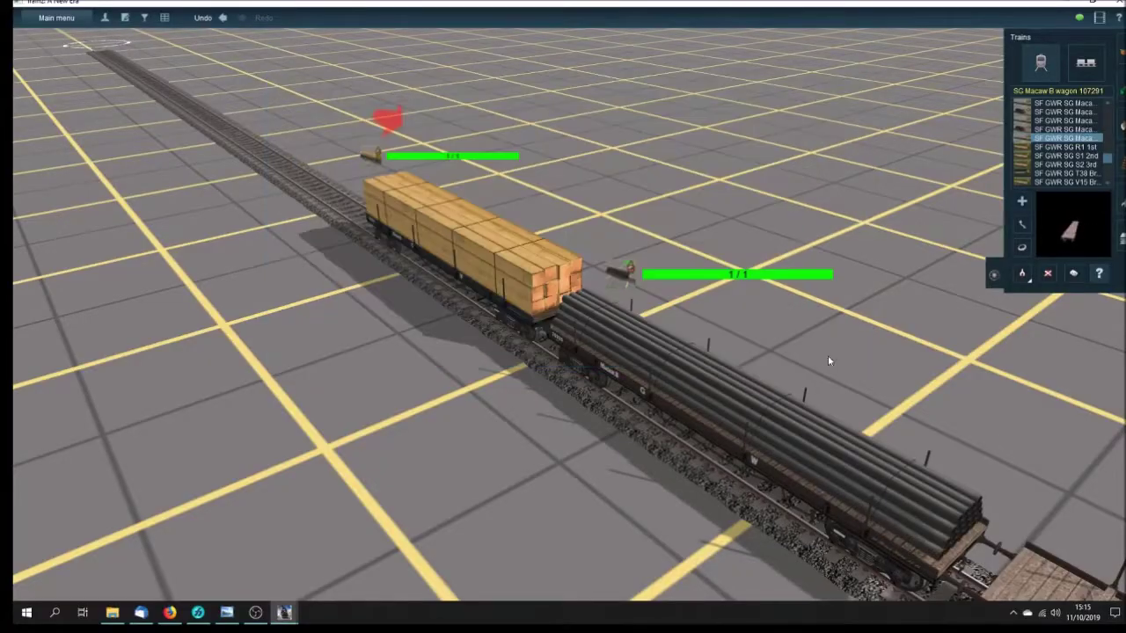
# Load 1 unit of SF GWR 22ft large pipes onto Macaw B wagon 84105, behind the wagon carrying 45ft pipes
pyautogui.press('Down')
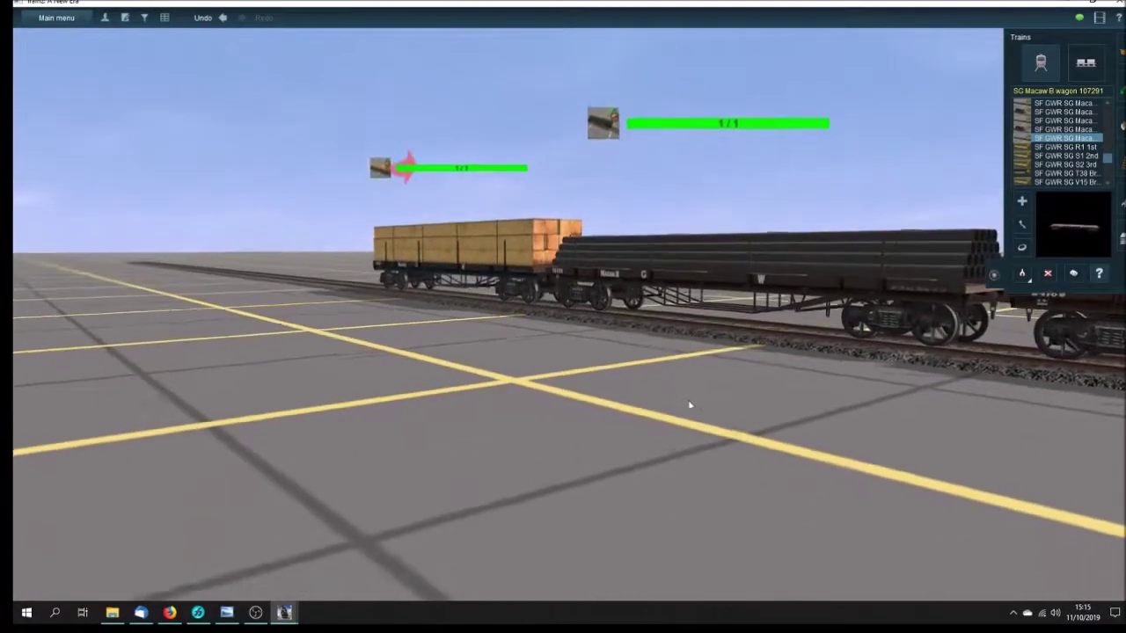
pyautogui.press('Right')
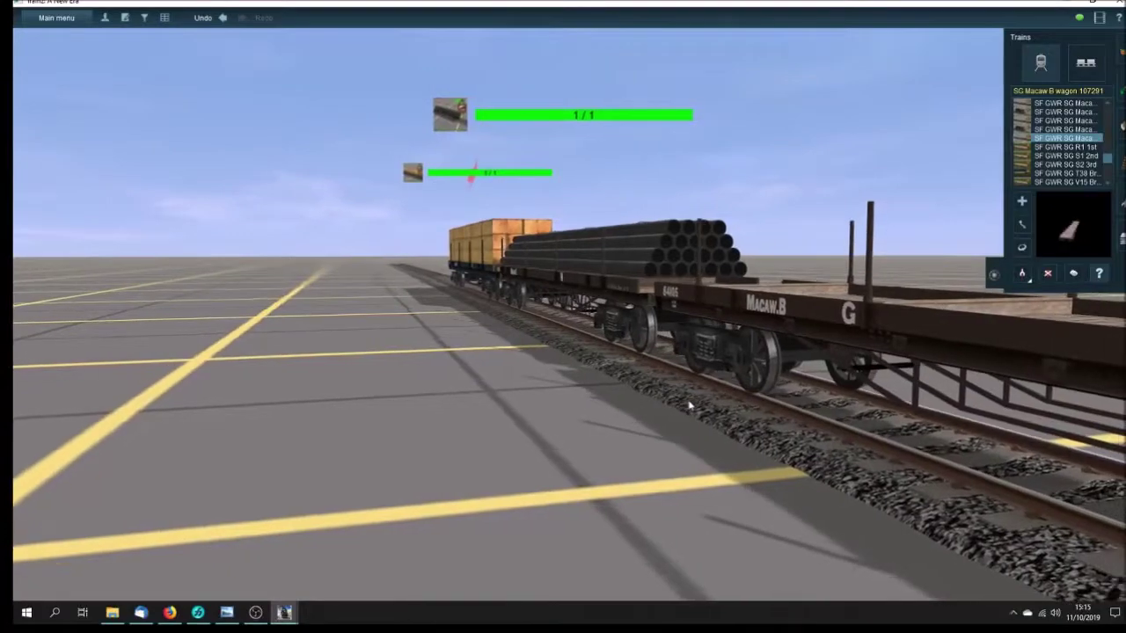
pyautogui.press('Up')
pyautogui.press('Left')
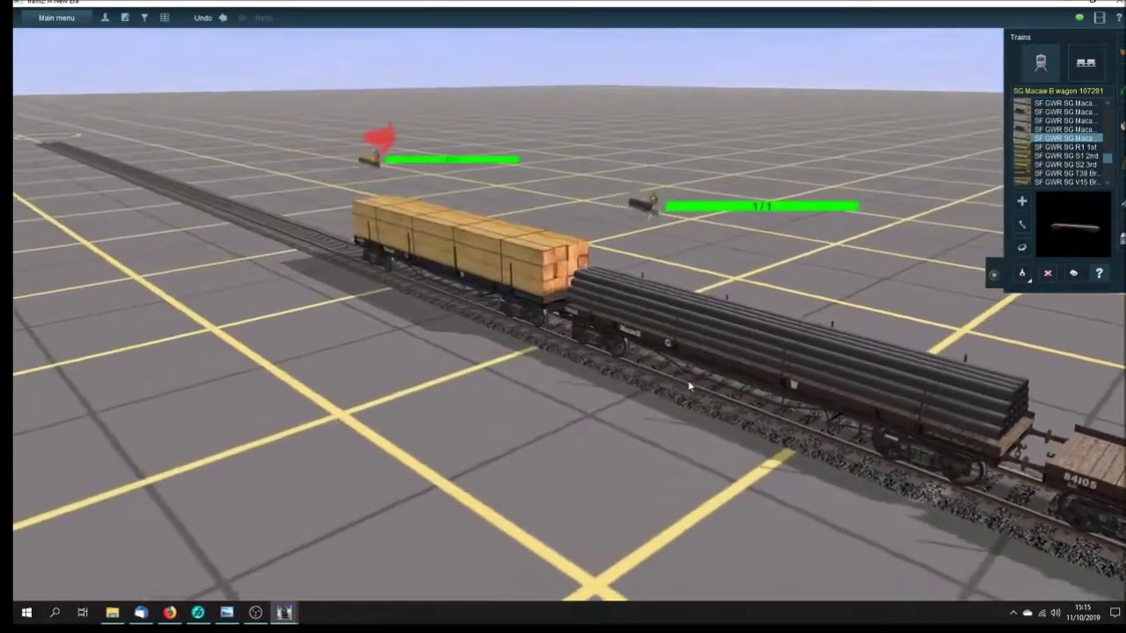
pyautogui.rightClick(692, 384)
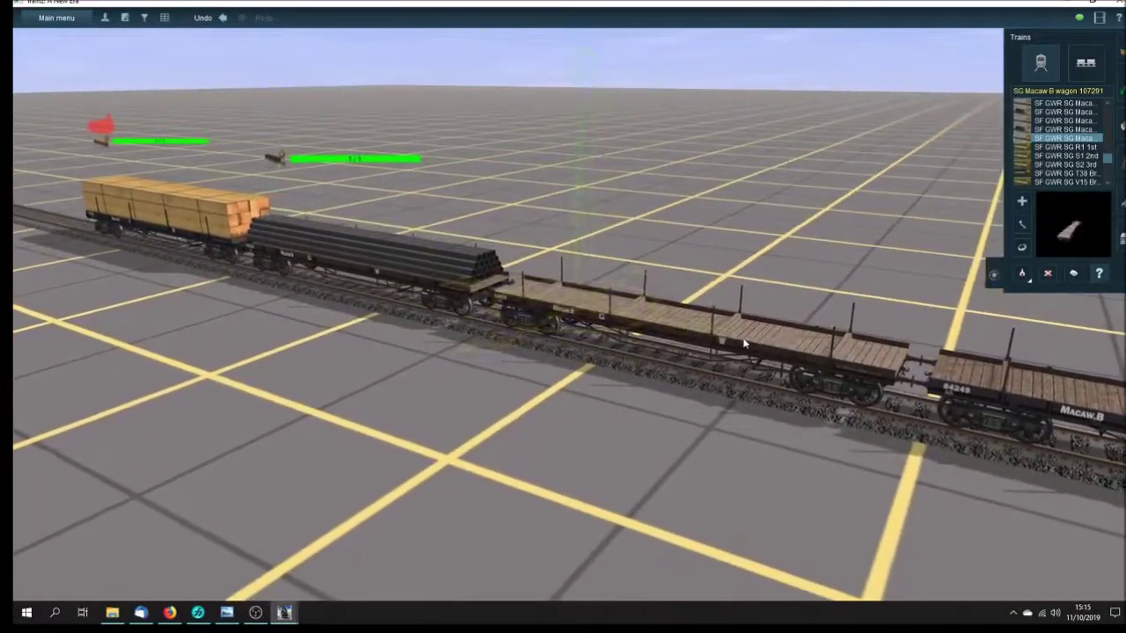
pyautogui.click(745, 343)
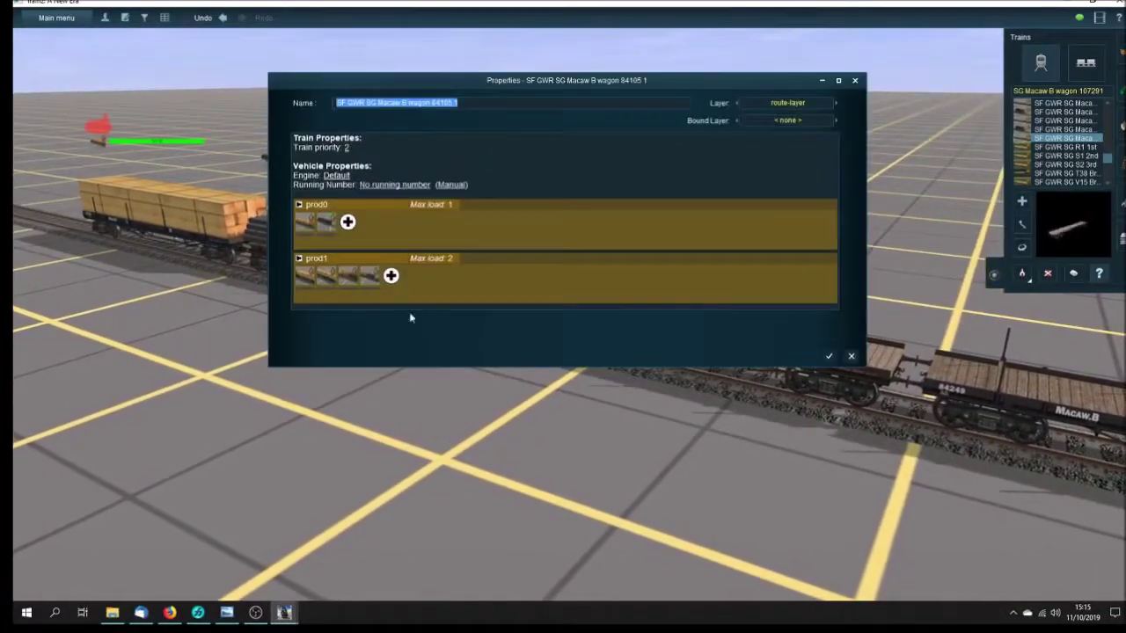
pyautogui.click(373, 281)
pyautogui.scroll(-1, 435, 278)
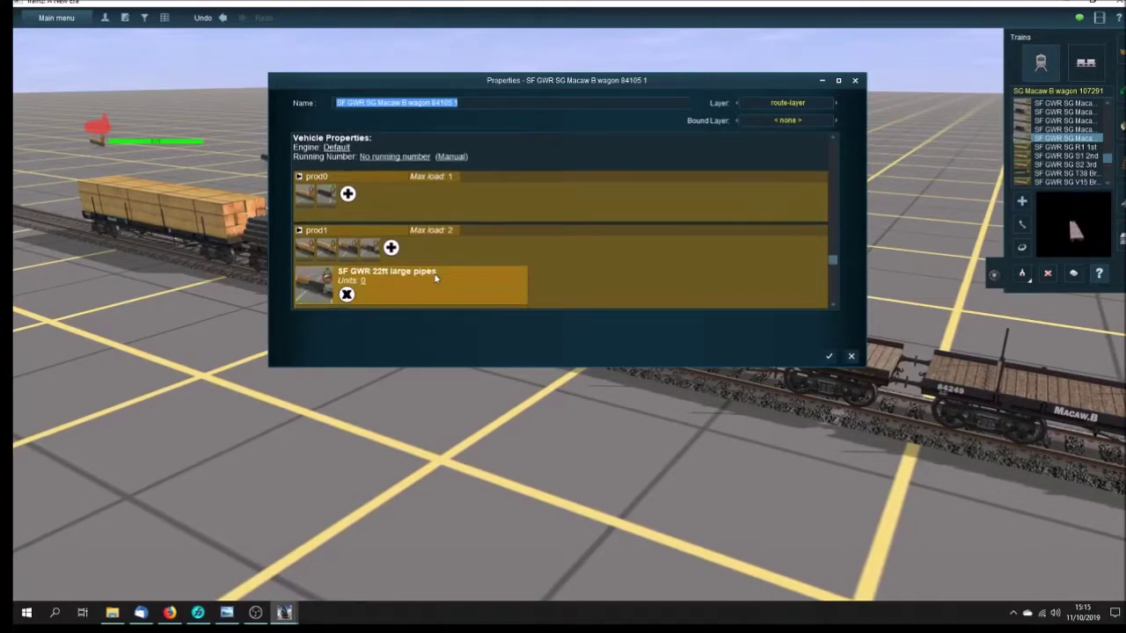
pyautogui.click(363, 282)
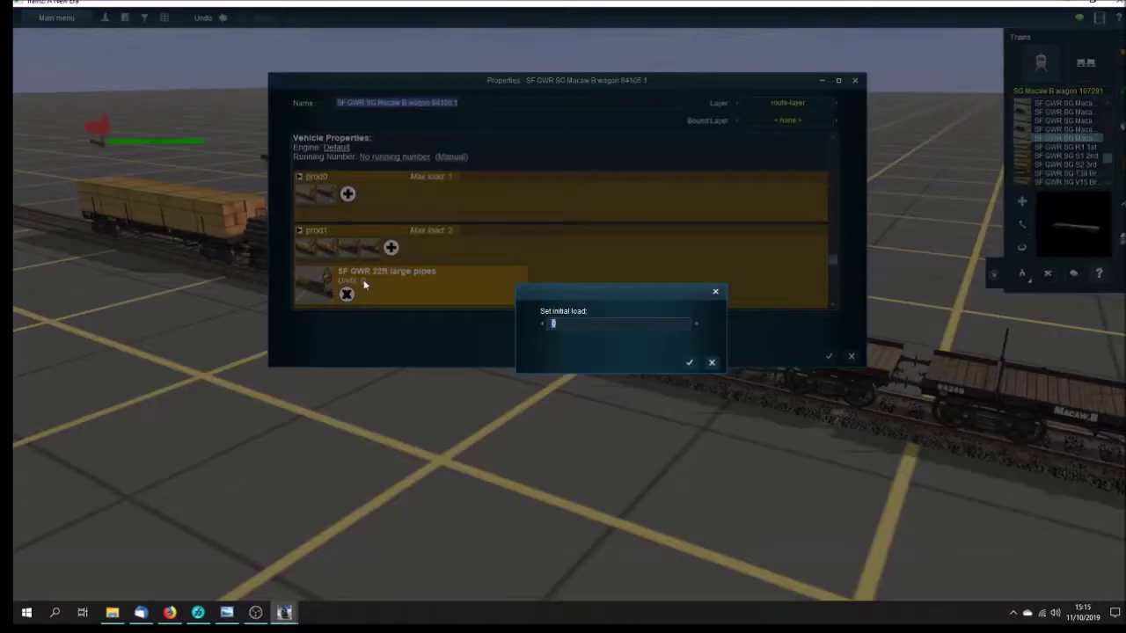
pyautogui.write('1')
pyautogui.click(689, 366)
pyautogui.click(829, 357)
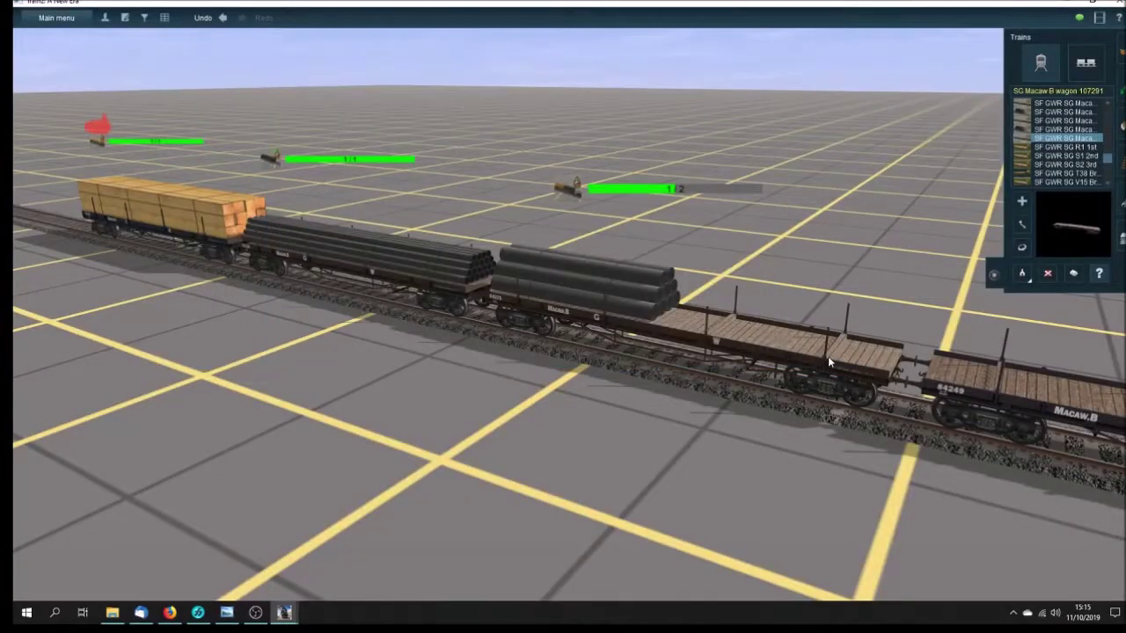
# Add 1 unit of SF GWR 22ft crate to wagon 84105 alongside its large pipes
pyautogui.click(766, 350)
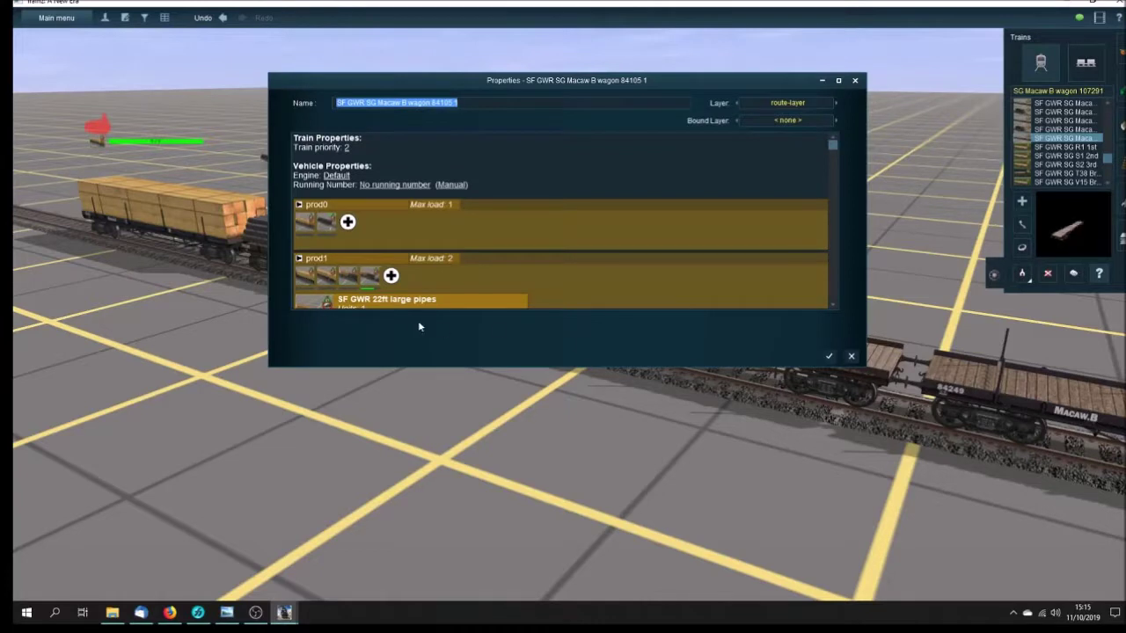
pyautogui.click(833, 307)
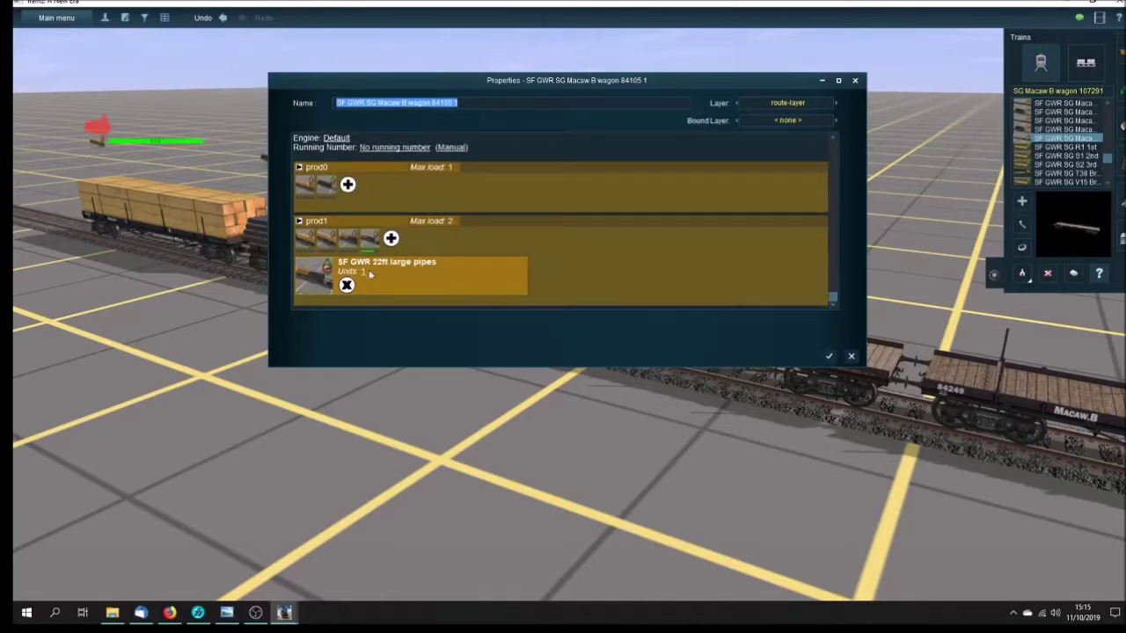
pyautogui.click(345, 240)
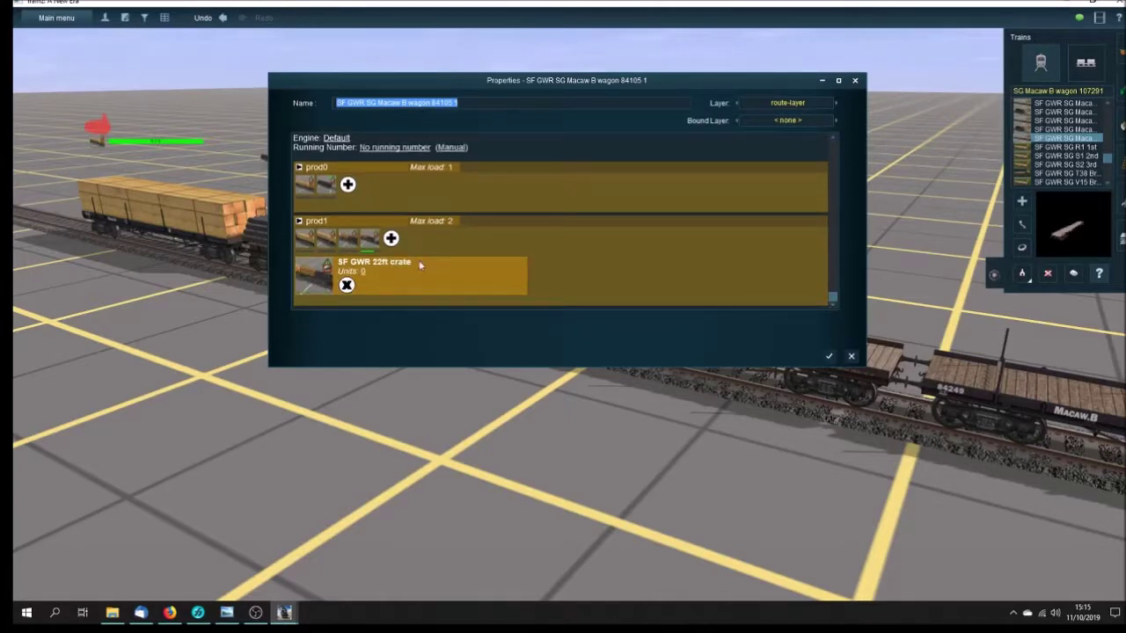
pyautogui.click(366, 276)
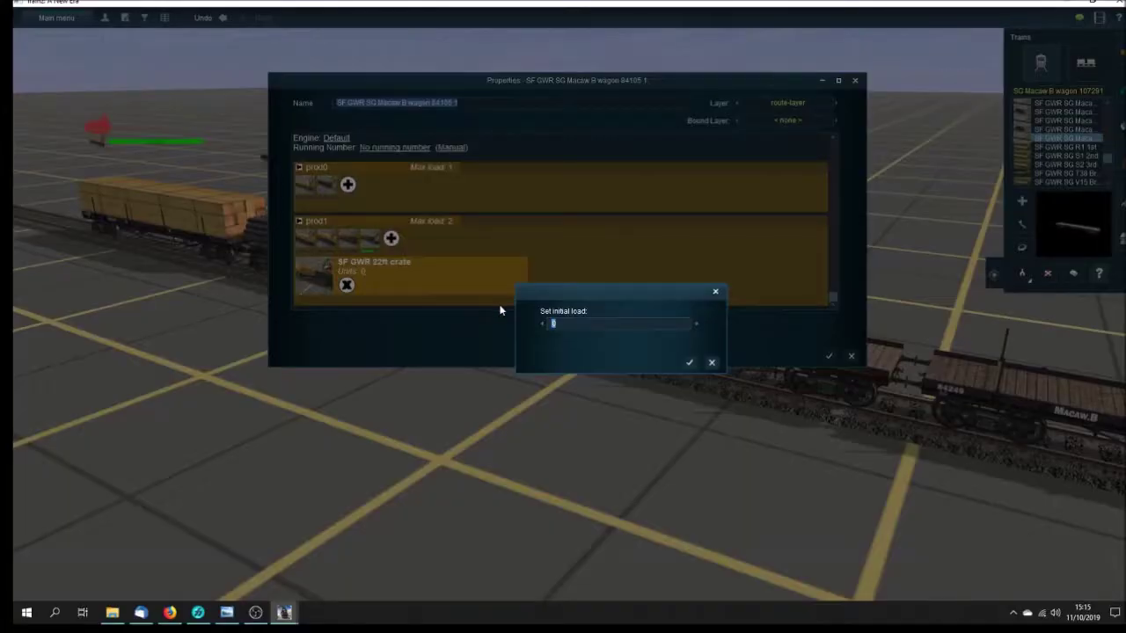
pyautogui.write('1')
pyautogui.click(690, 363)
pyautogui.click(830, 357)
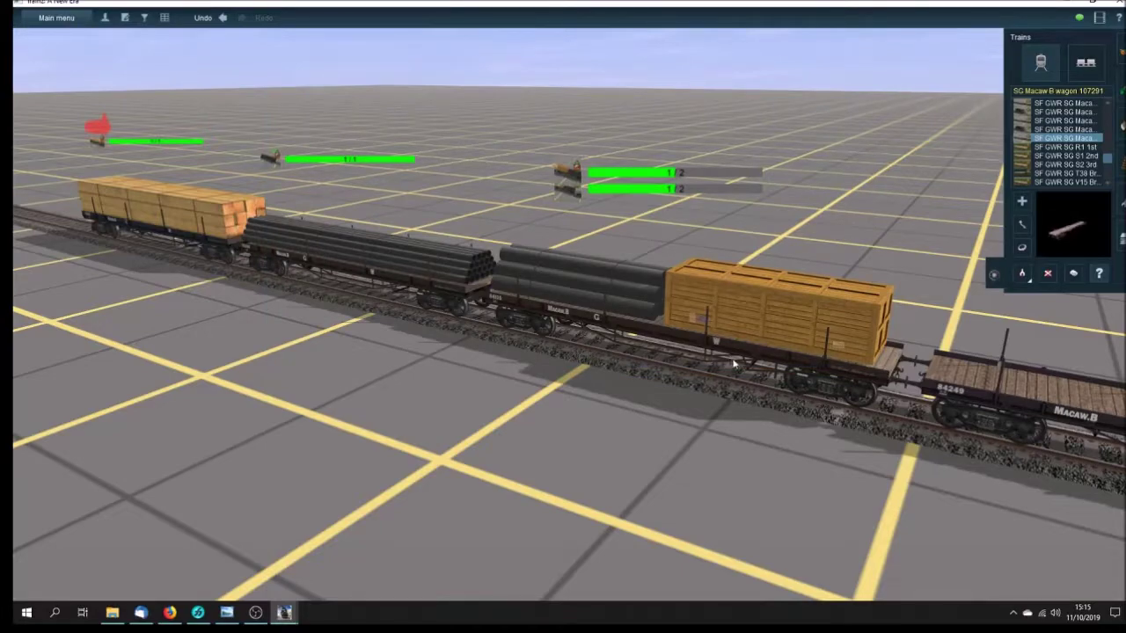
# Set the initial load of SF GWR 22ft timber baulks to 1 on Macaw B wagon 84249
pyautogui.moveTo(729, 362); pyautogui.dragTo(839, 328)
pyautogui.click(753, 332)
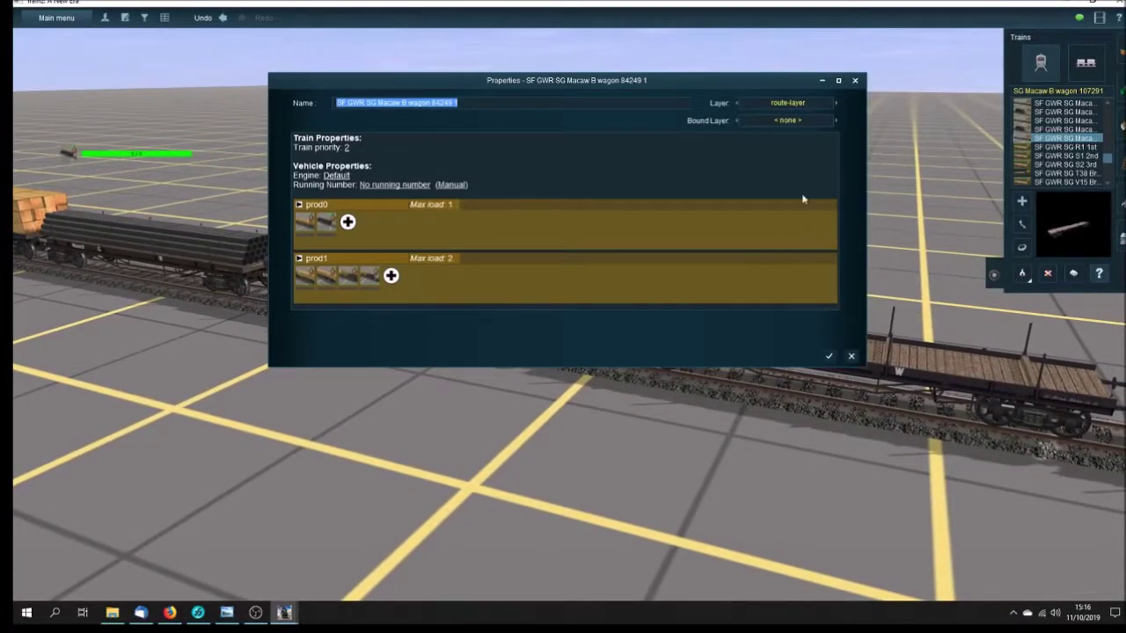
pyautogui.click(304, 280)
pyautogui.scroll(-1, 442, 275)
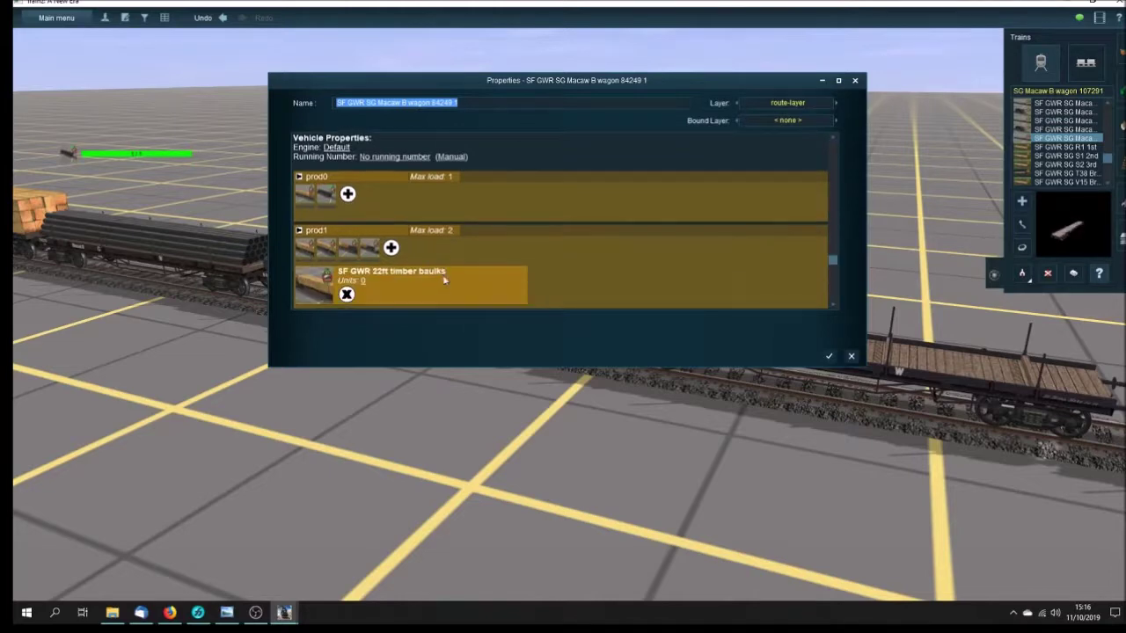
pyautogui.click(361, 281)
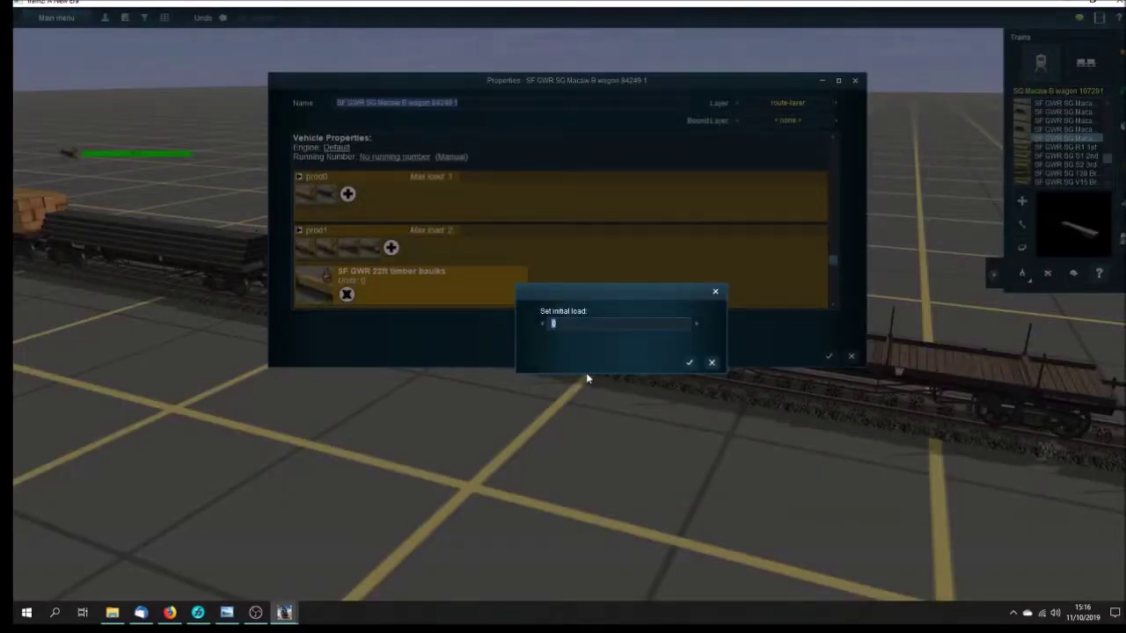
pyautogui.write('1')
pyautogui.click(690, 362)
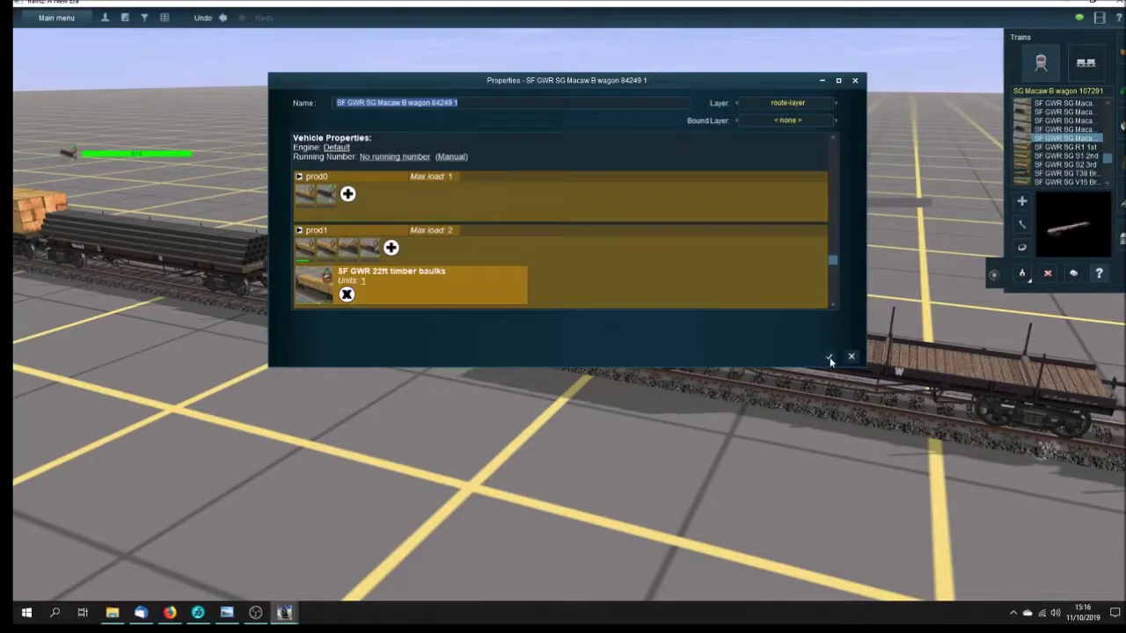
pyautogui.click(829, 357)
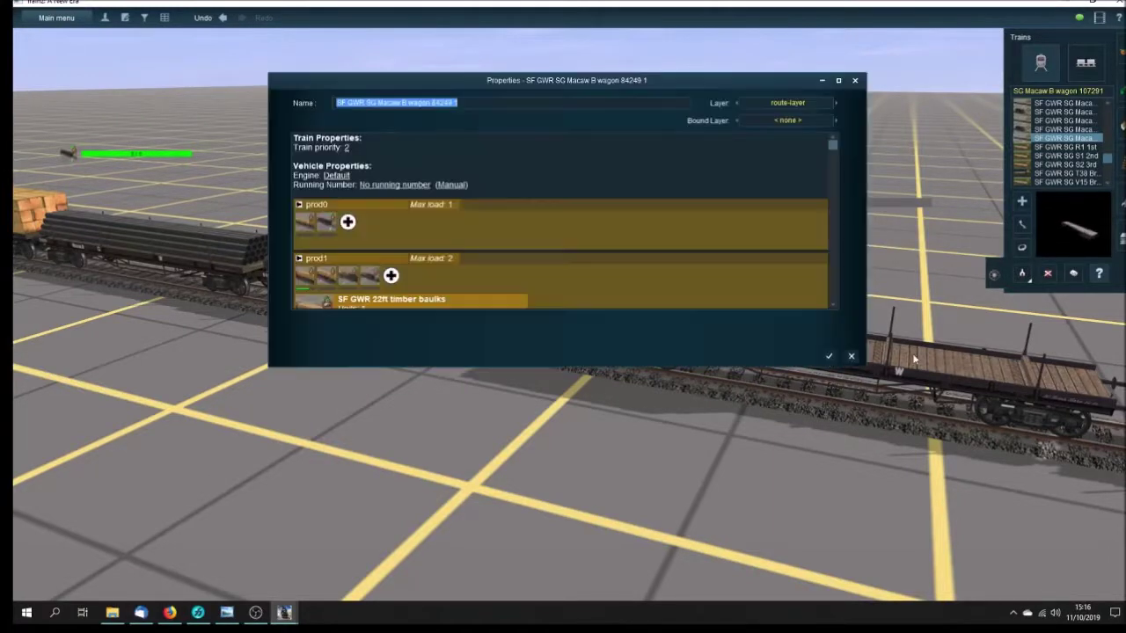
# Add 1 unit of SF GWR 22ft planks to Macaw B wagon 84249 alongside its timber baulks and apply the properties
pyautogui.click(832, 306)
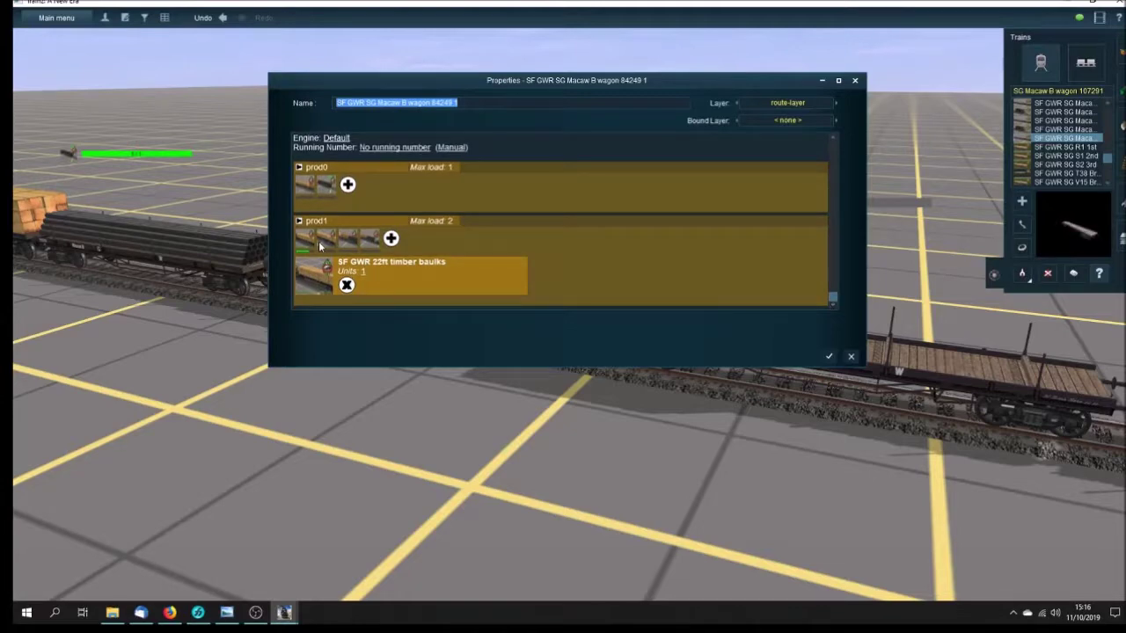
pyautogui.click(324, 238)
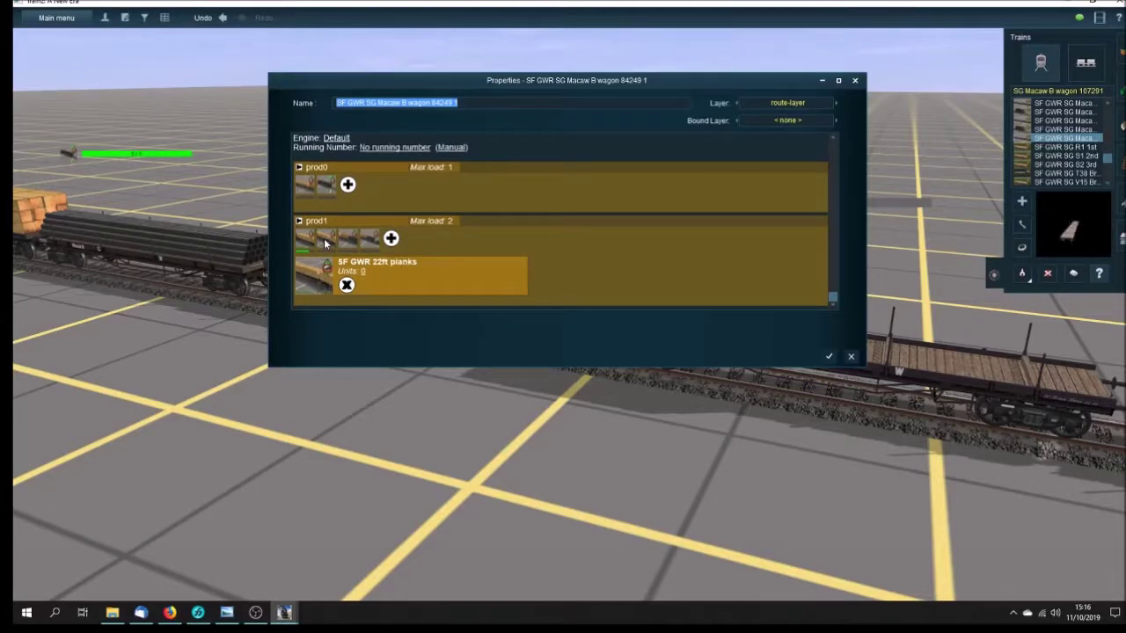
pyautogui.click(362, 272)
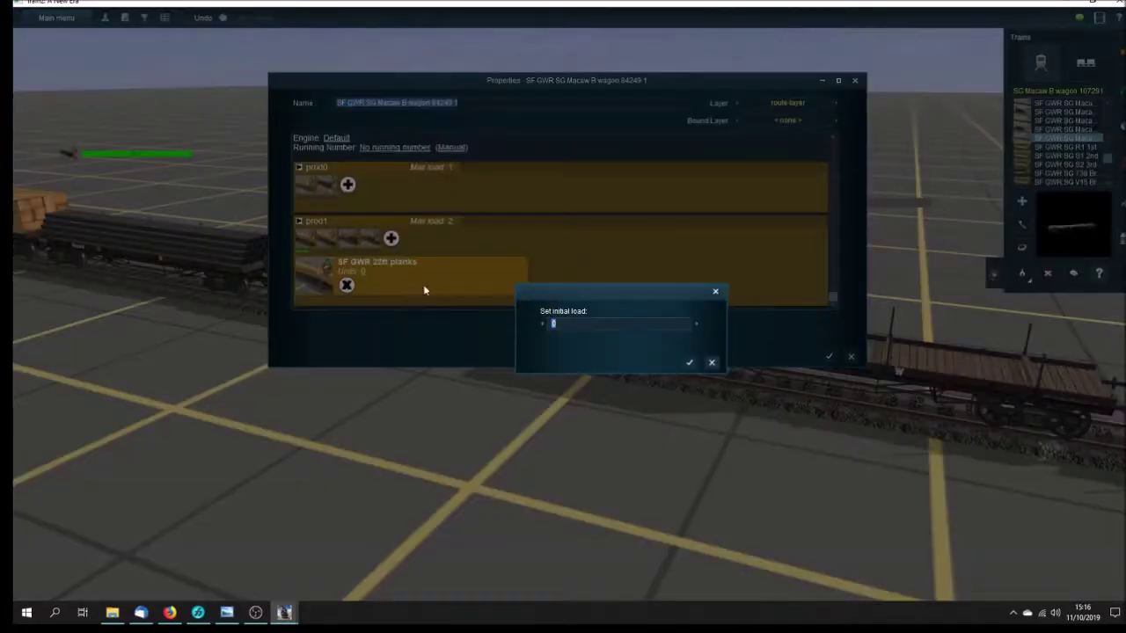
pyautogui.click(691, 363)
pyautogui.click(829, 356)
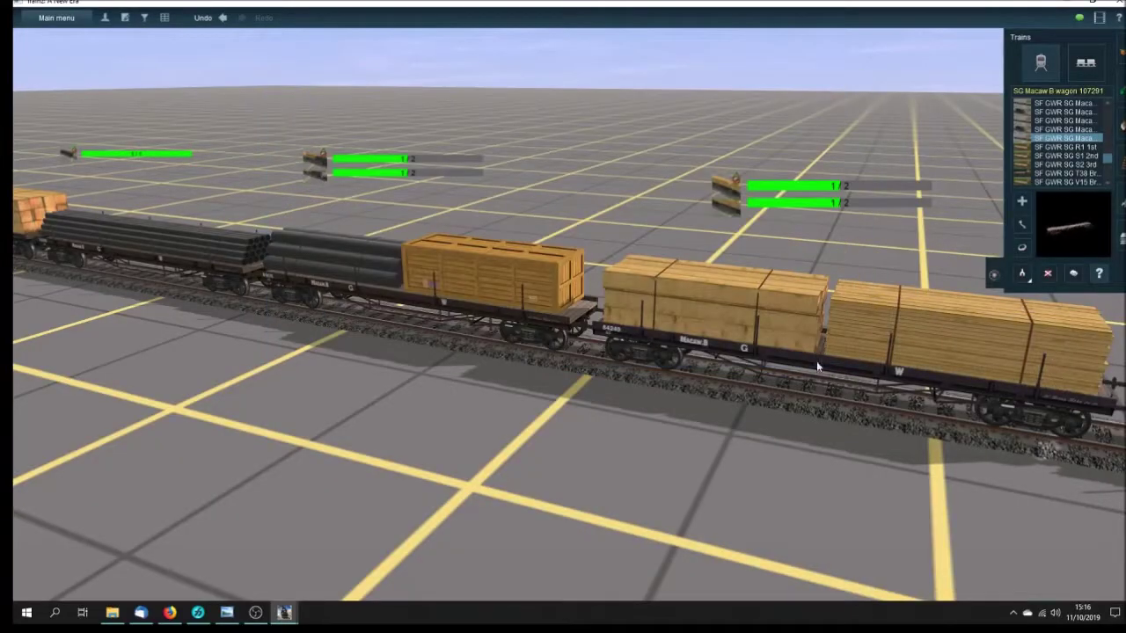
# Examine the timber baulks and planks on wagon 84249 up close, including the stanchions, load ends and upper surfaces
pyautogui.rightClick(912, 383)
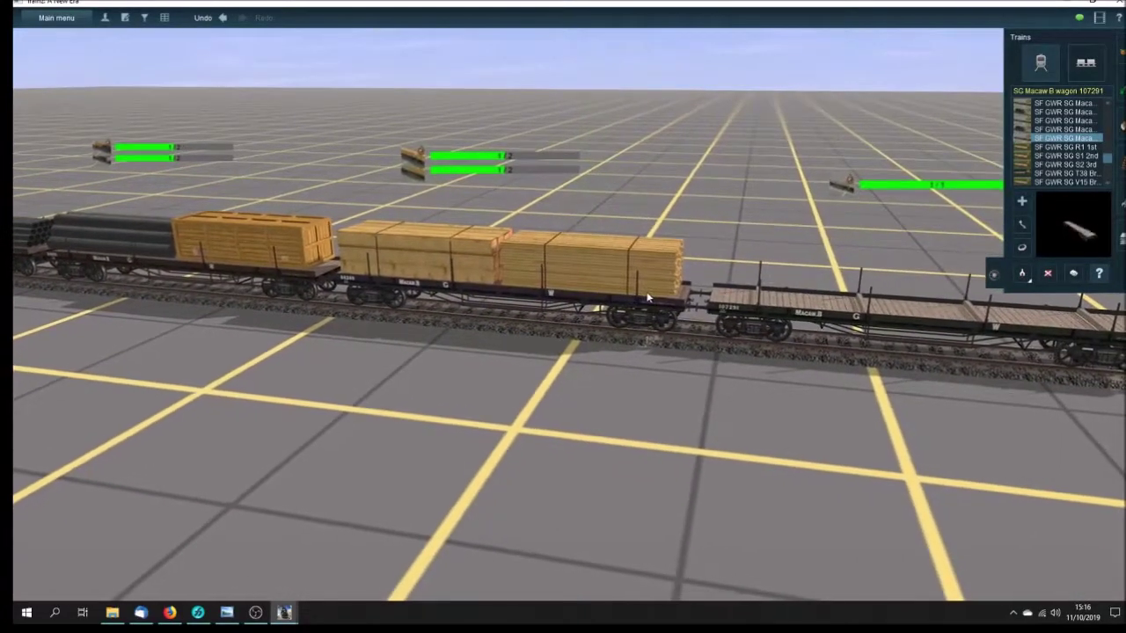
pyautogui.scroll(-1, 645, 300)
pyautogui.press('Left')
pyautogui.press('Right')
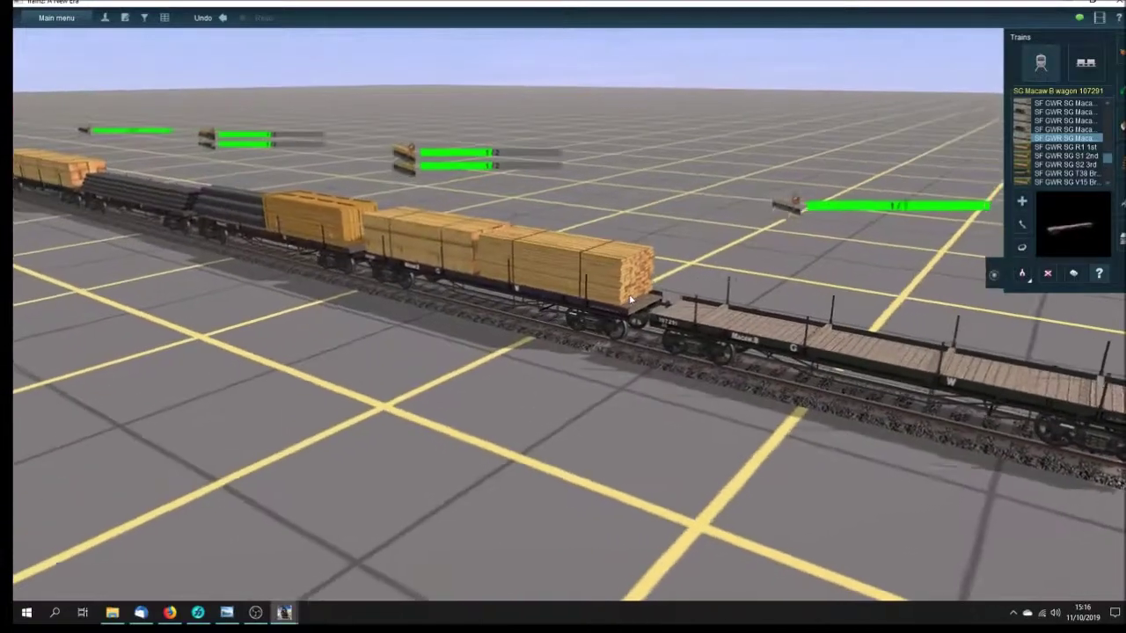
pyautogui.scroll(4, 631, 298)
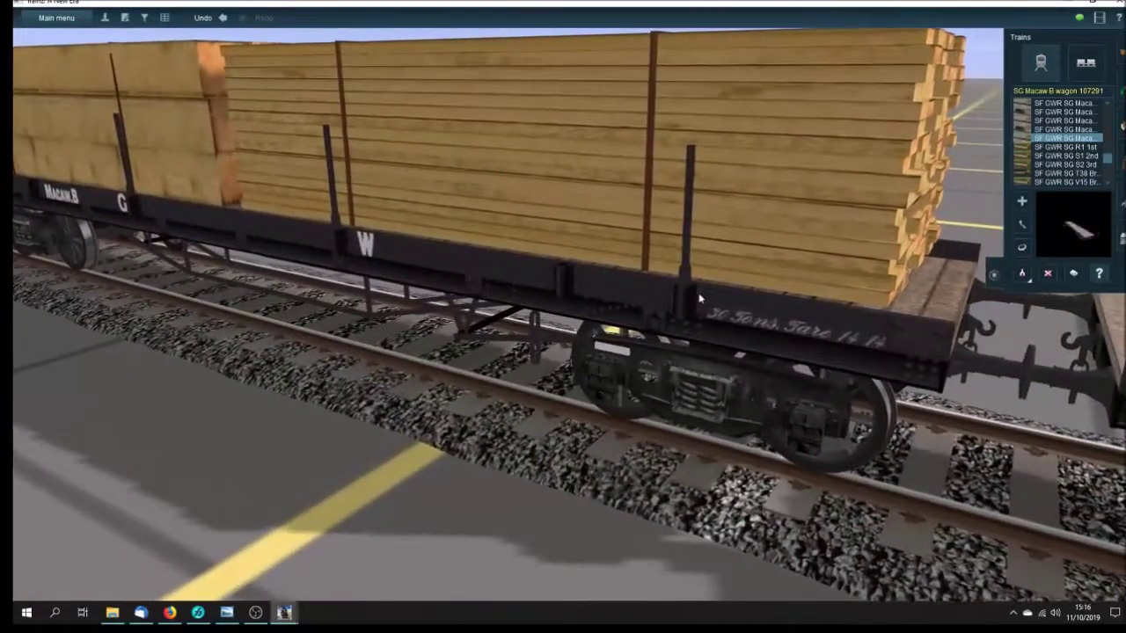
pyautogui.scroll(-2, 699, 299)
pyautogui.press('Left')
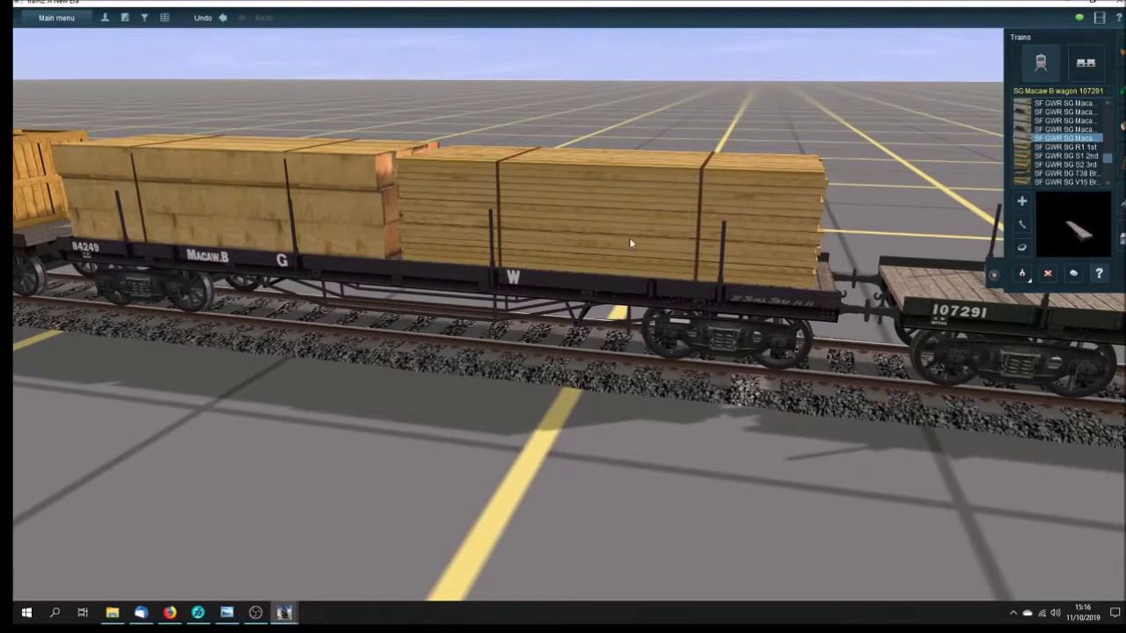
pyautogui.moveTo(629, 237); pyautogui.dragTo(499, 231)
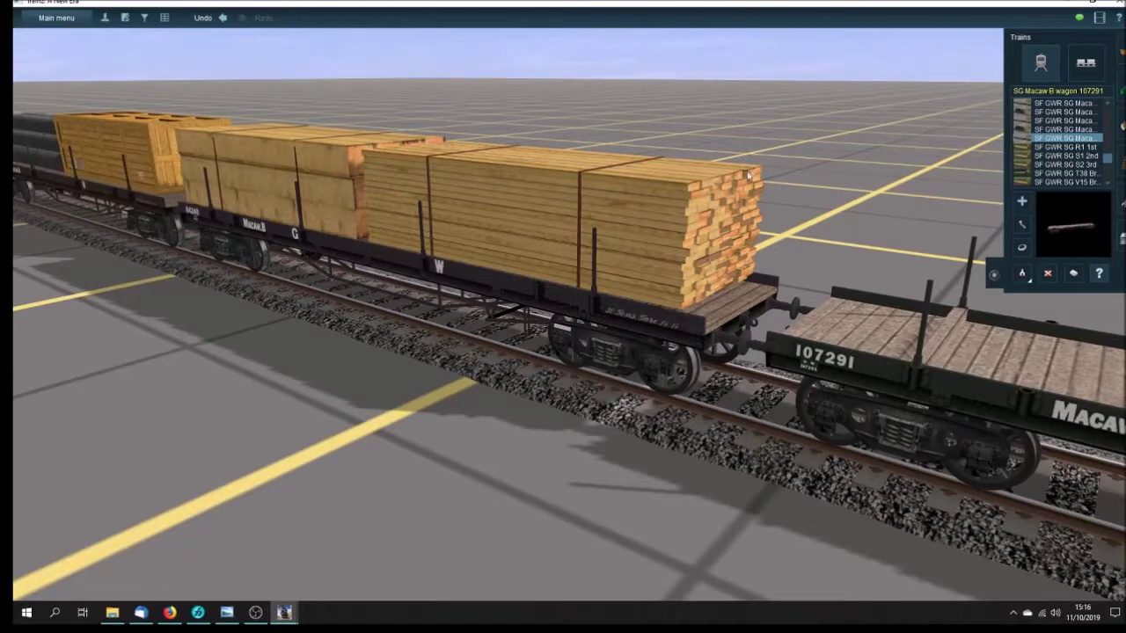
pyautogui.moveTo(706, 289); pyautogui.dragTo(806, 270)
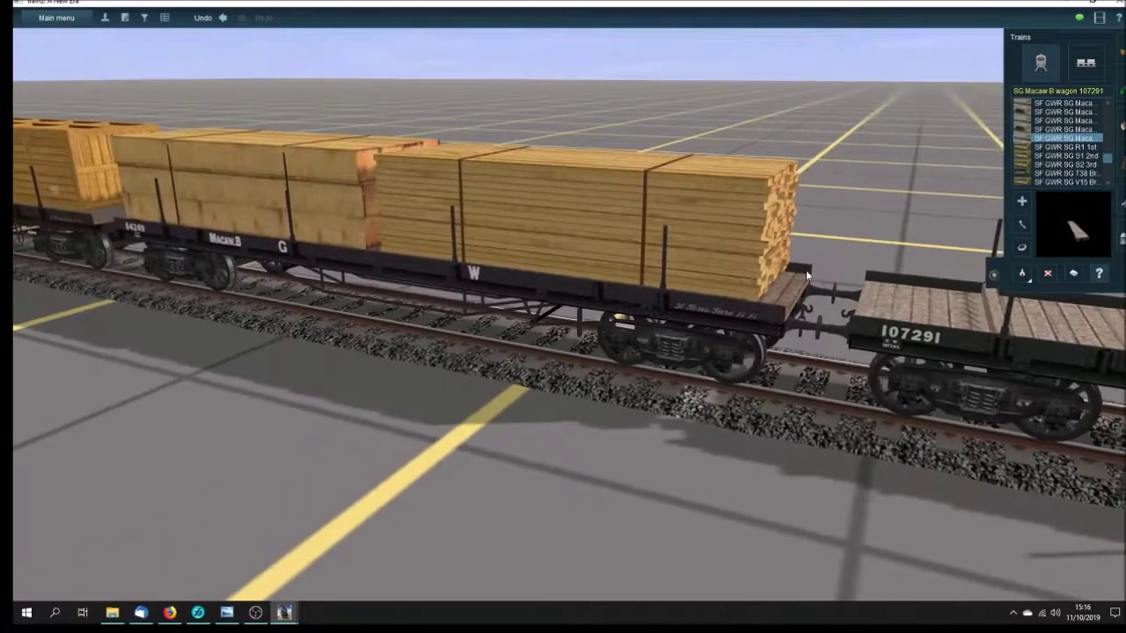
pyautogui.moveTo(616, 228); pyautogui.dragTo(498, 219)
pyautogui.moveTo(692, 238); pyautogui.dragTo(720, 255)
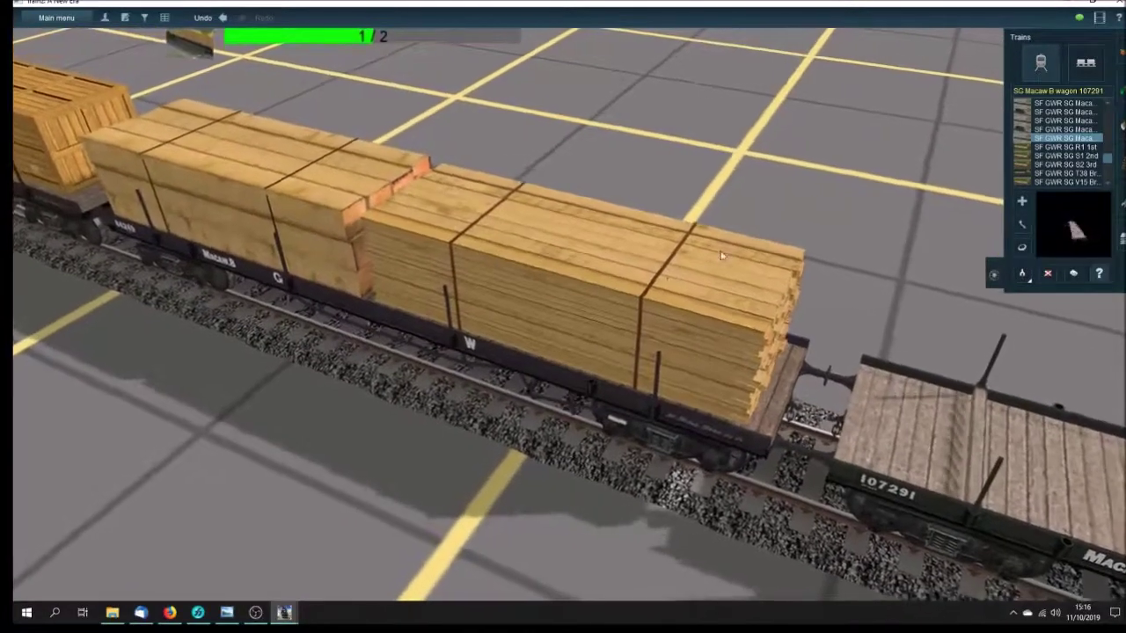
pyautogui.moveTo(699, 356); pyautogui.dragTo(671, 349)
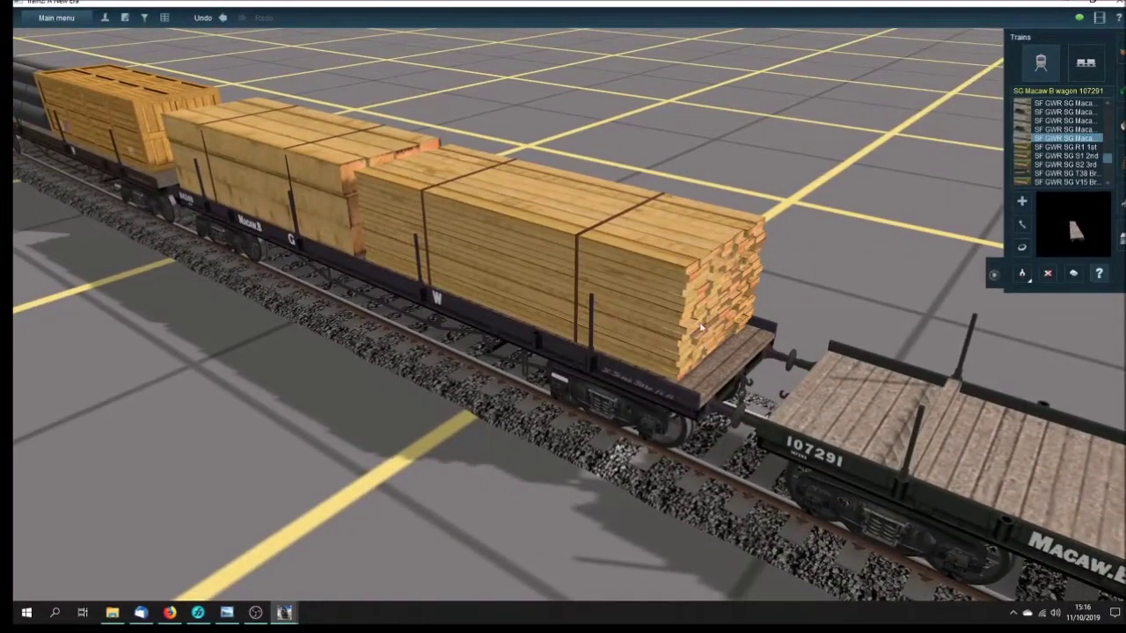
pyautogui.moveTo(703, 333); pyautogui.dragTo(816, 304)
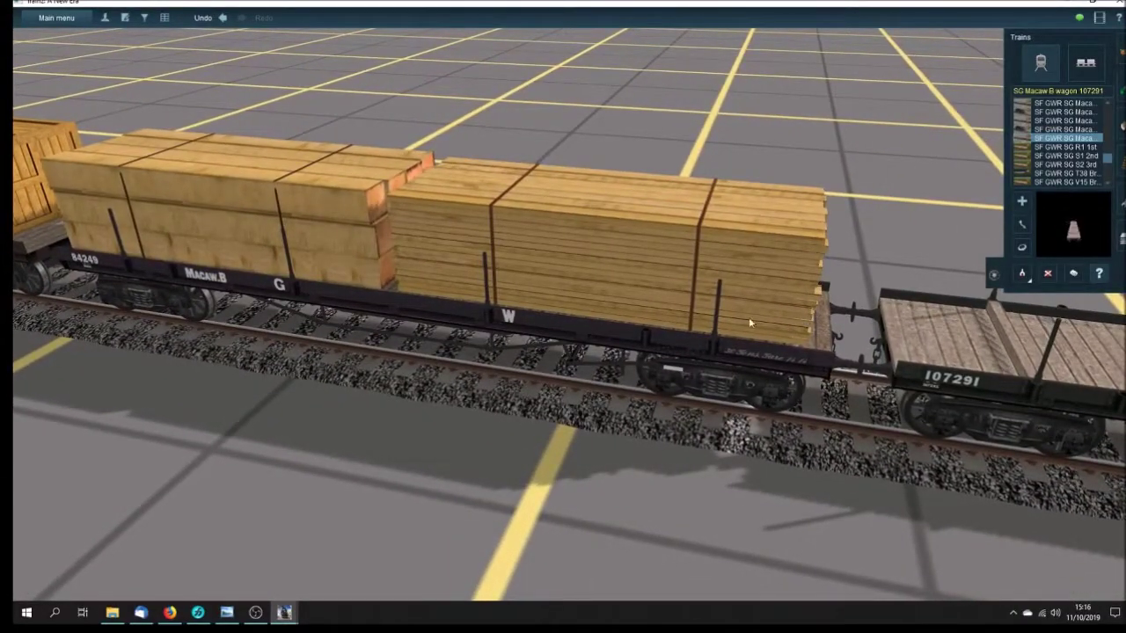
pyautogui.moveTo(701, 318); pyautogui.dragTo(560, 309)
pyautogui.press('Left')
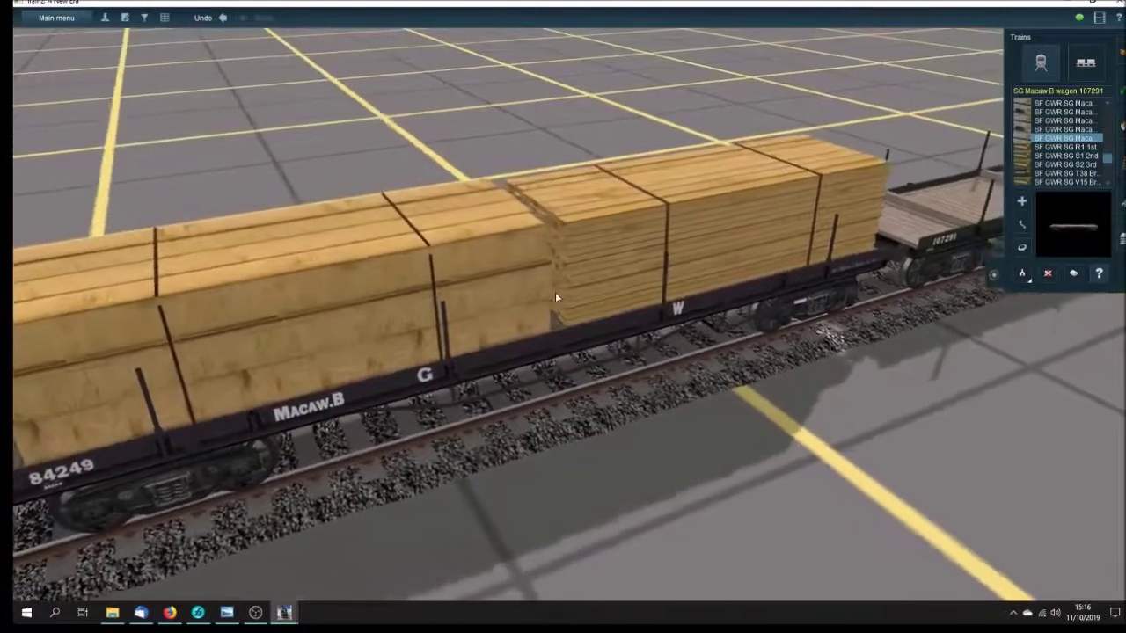
pyautogui.press('Right')
pyautogui.press('Left')
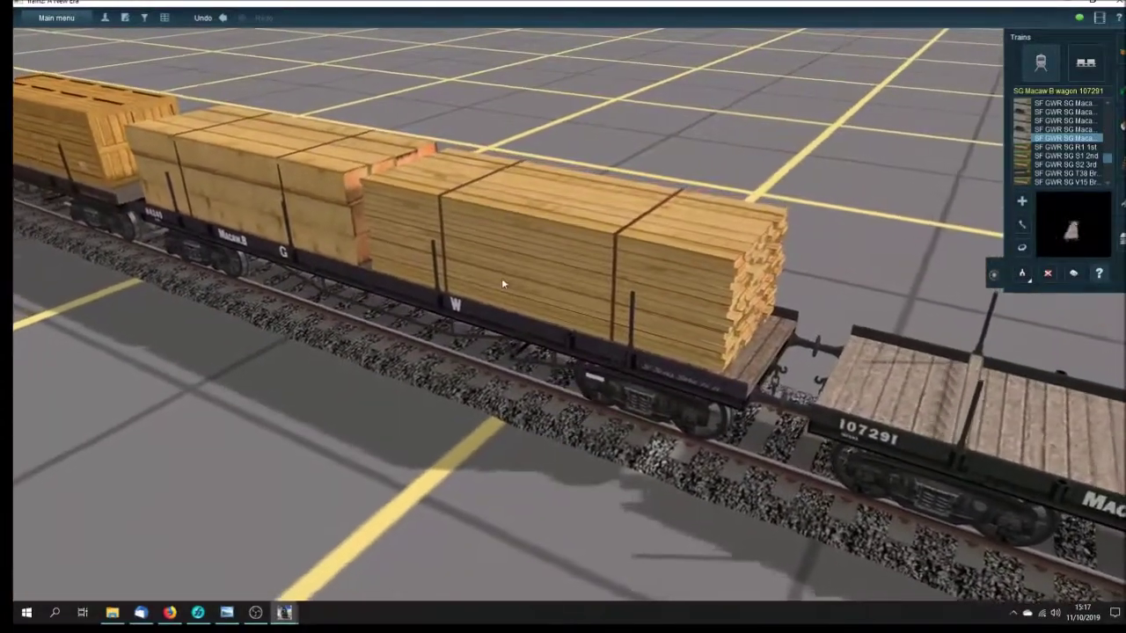
# Review the line of Macaw B wagons from above, comparing the timber, pipe, crate and plank loads
pyautogui.scroll(-3, 502, 282)
pyautogui.scroll(-5, 500, 275)
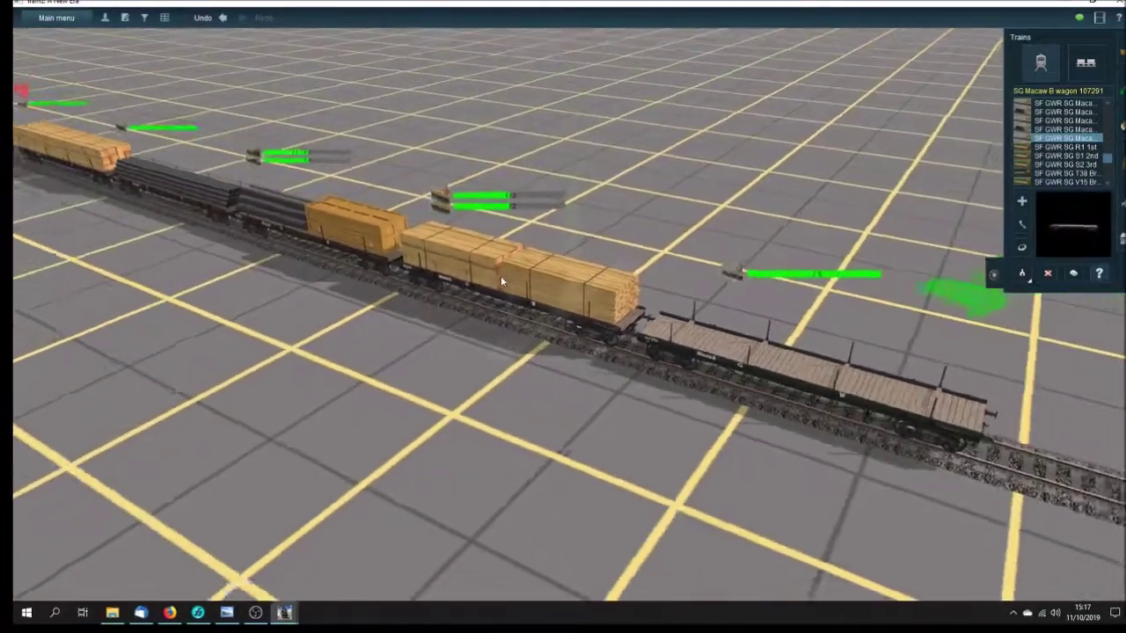
pyautogui.rightClick(462, 274)
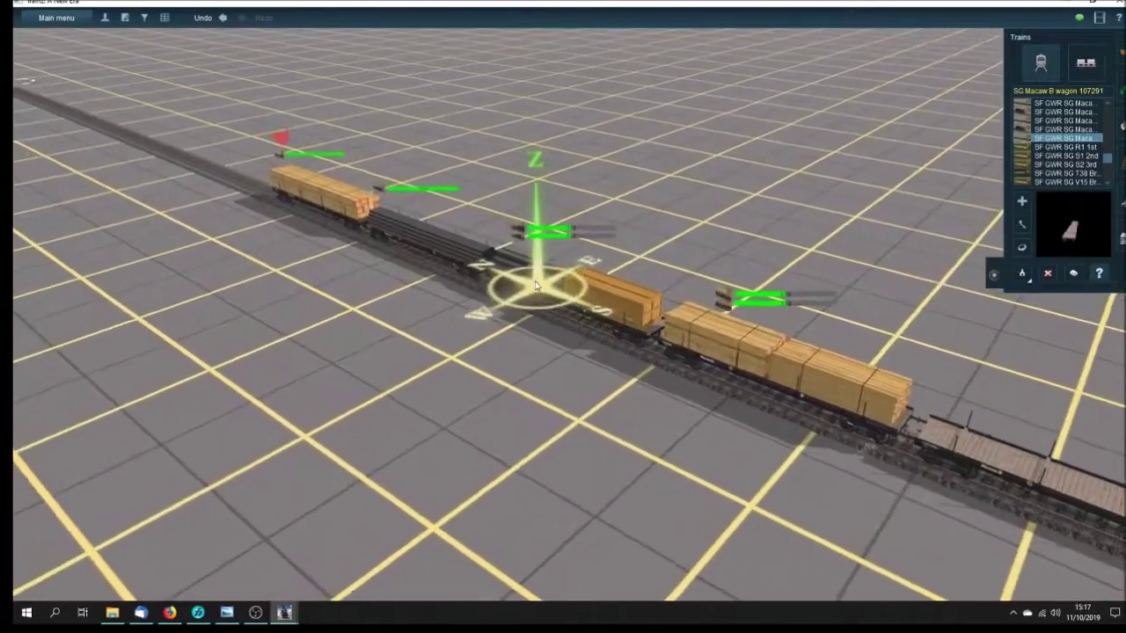
pyautogui.rightClick(471, 255)
pyautogui.rightClick(642, 334)
pyautogui.rightClick(644, 335)
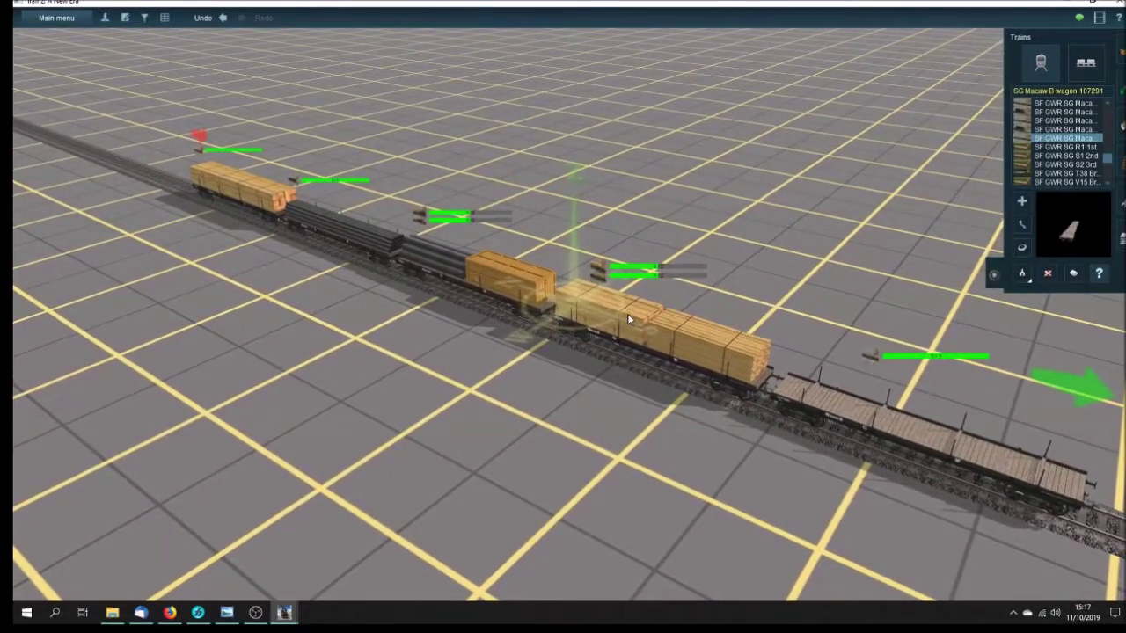
pyautogui.scroll(5, 627, 313)
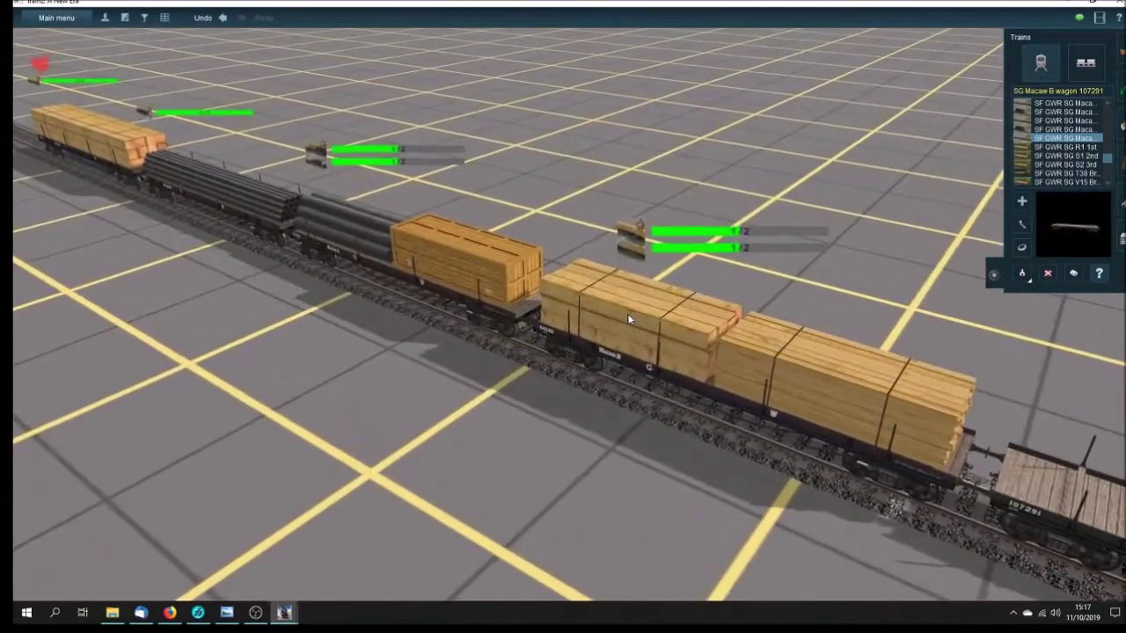
pyautogui.scroll(-3, 627, 313)
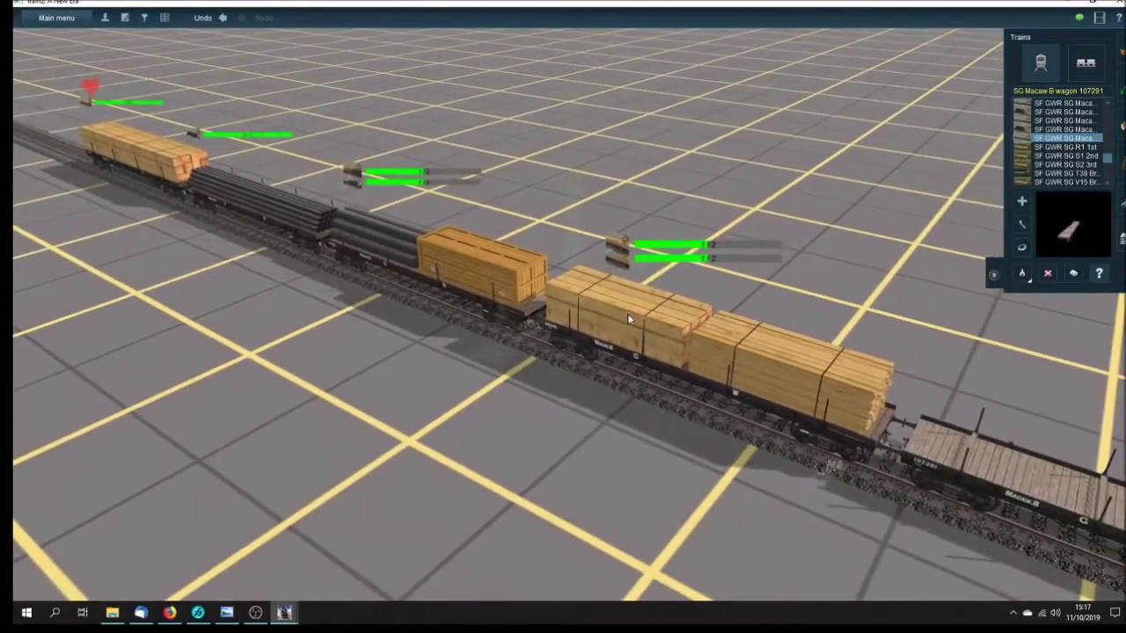
pyautogui.scroll(-2, 629, 312)
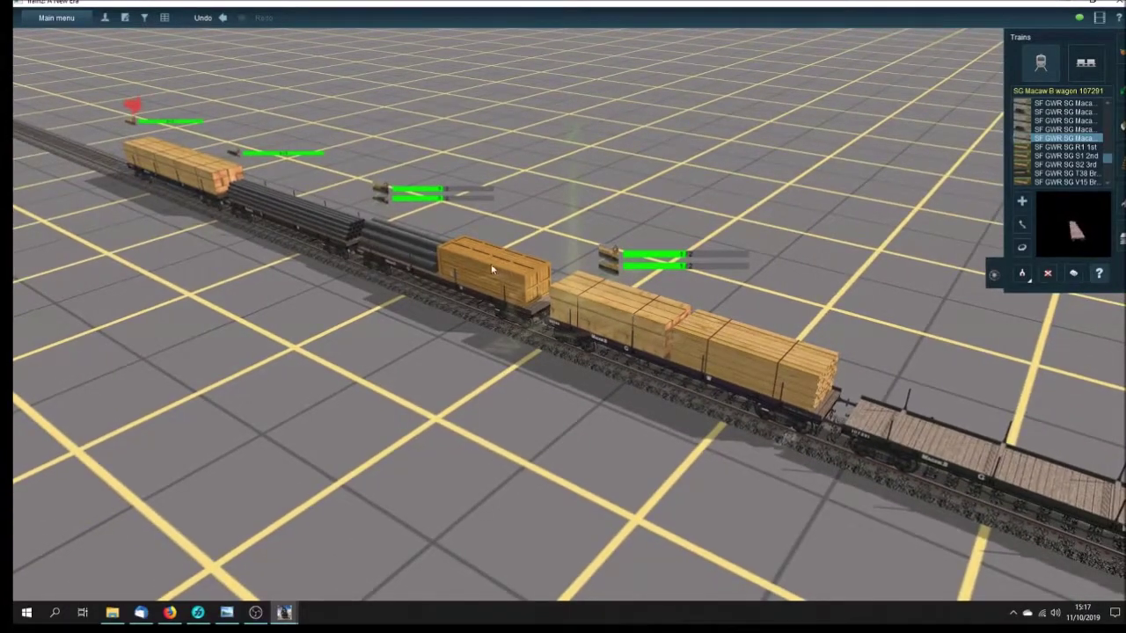
pyautogui.rightClick(343, 224)
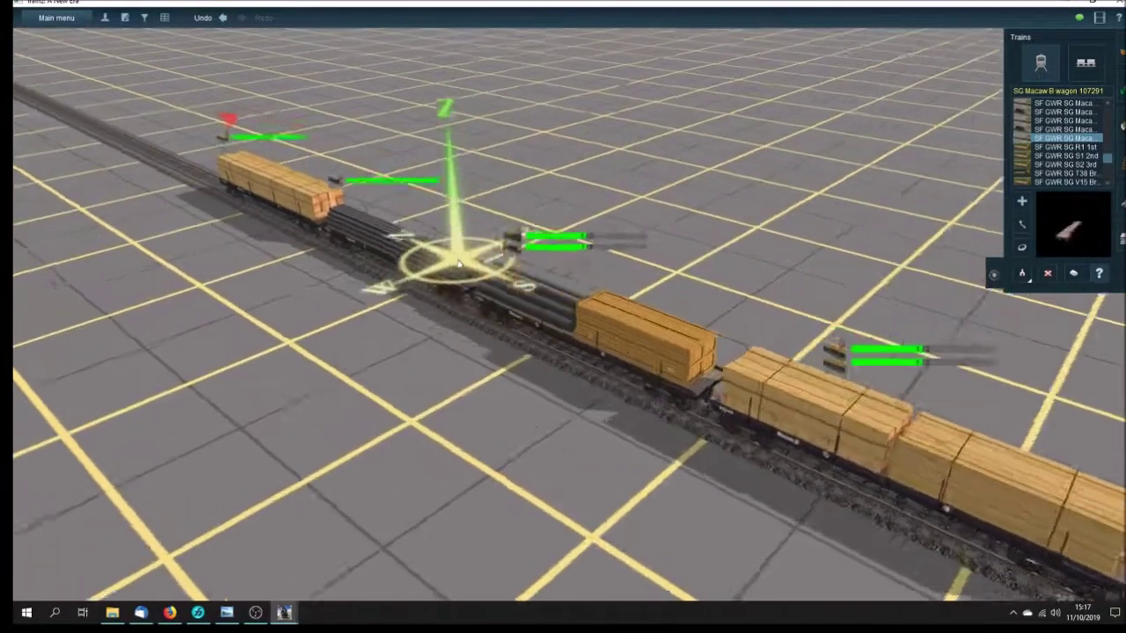
pyautogui.rightClick(849, 453)
pyautogui.rightClick(743, 355)
pyautogui.moveTo(739, 350); pyautogui.dragTo(672, 350)
pyautogui.press('Left')
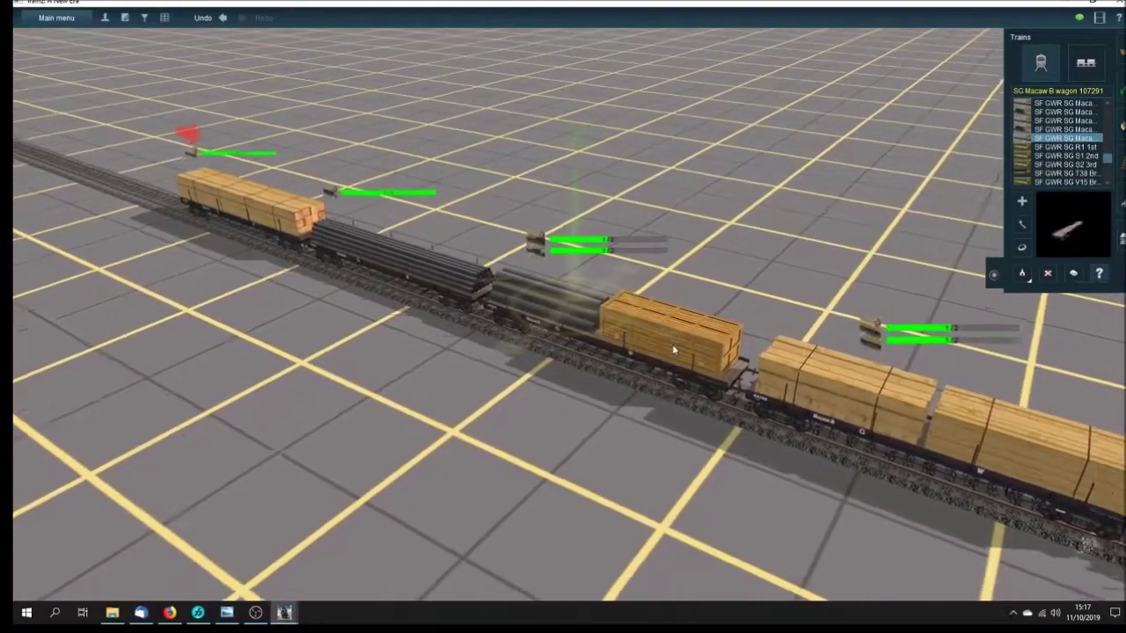
# Inspect the complete rake of loaded wagons from a low angle, circling around both ends and sides
pyautogui.press('Down')
pyautogui.press('Right')
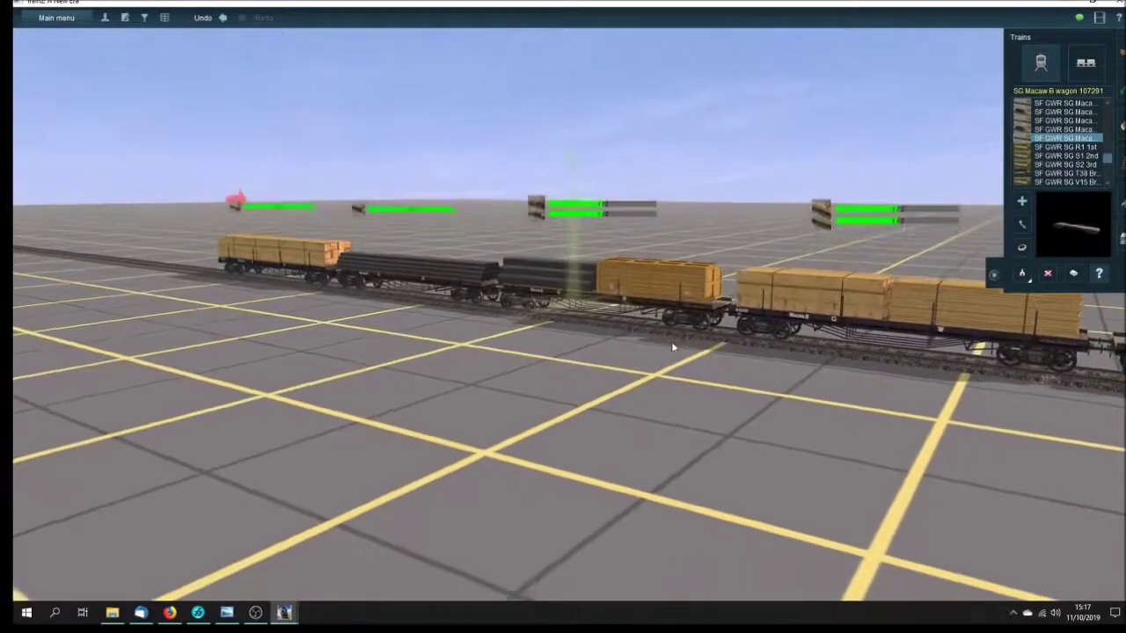
pyautogui.press('Left')
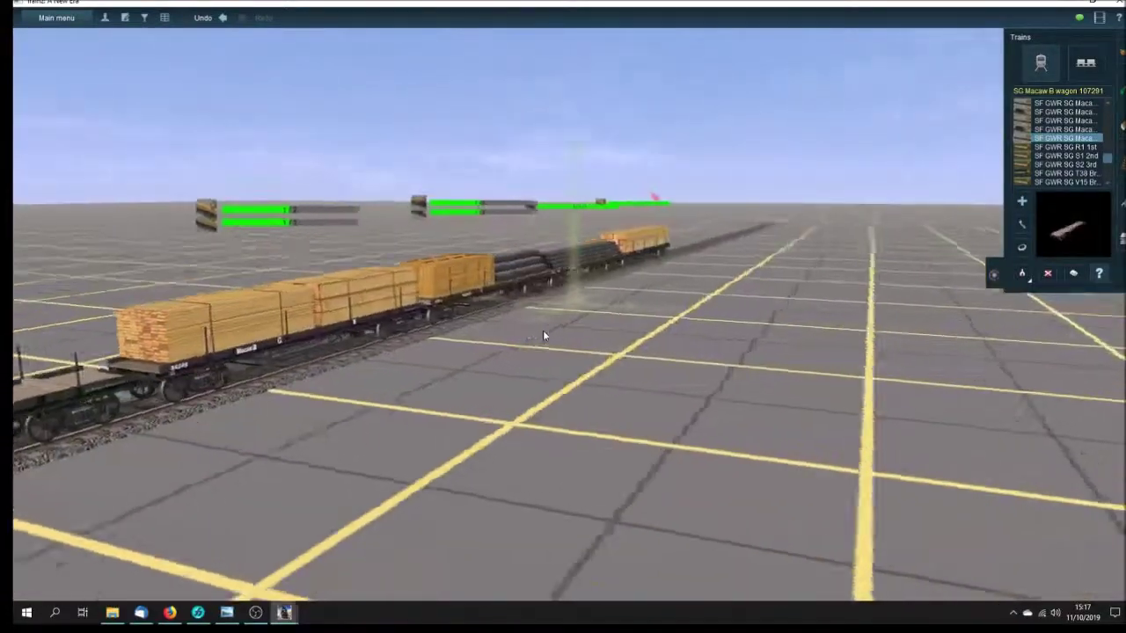
pyautogui.press('Right')
pyautogui.press('Left')
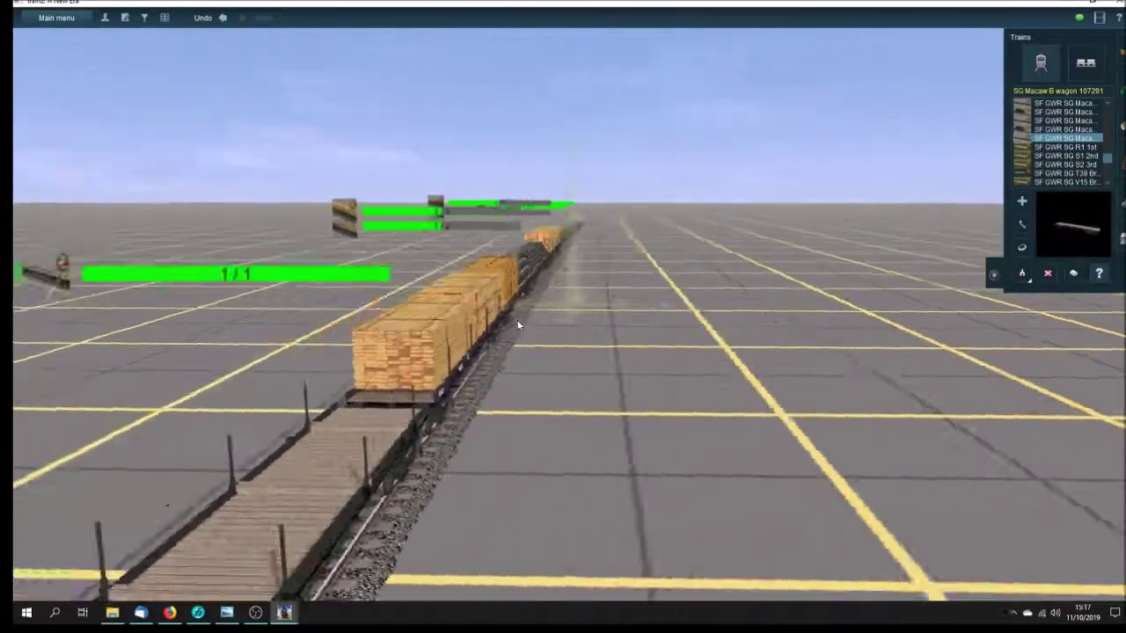
pyautogui.press('Left')
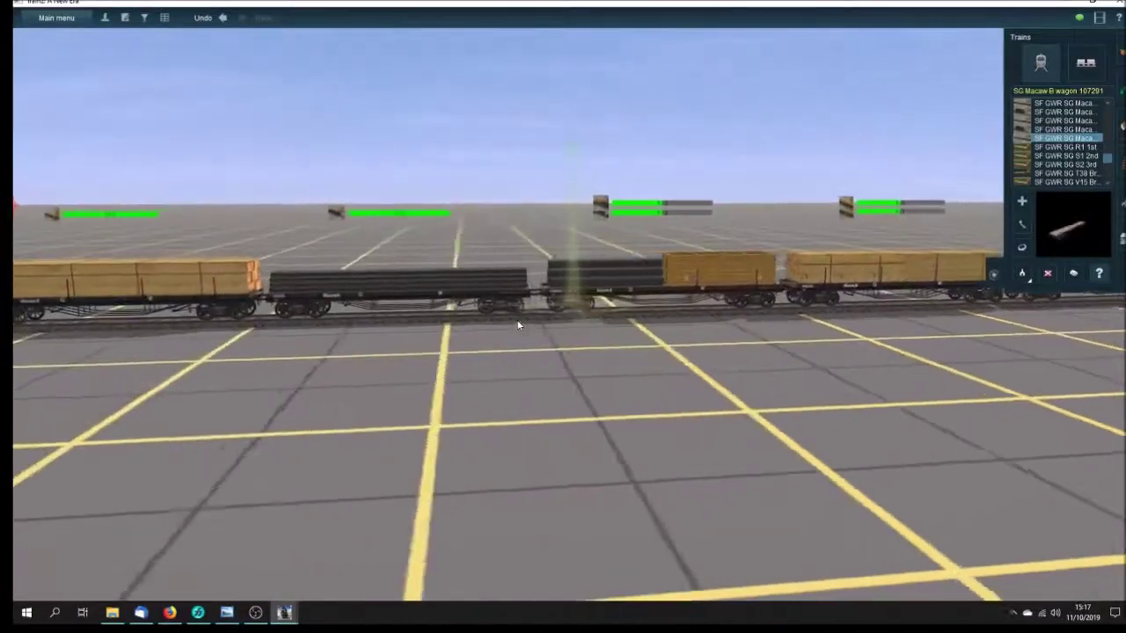
pyautogui.press('Left')
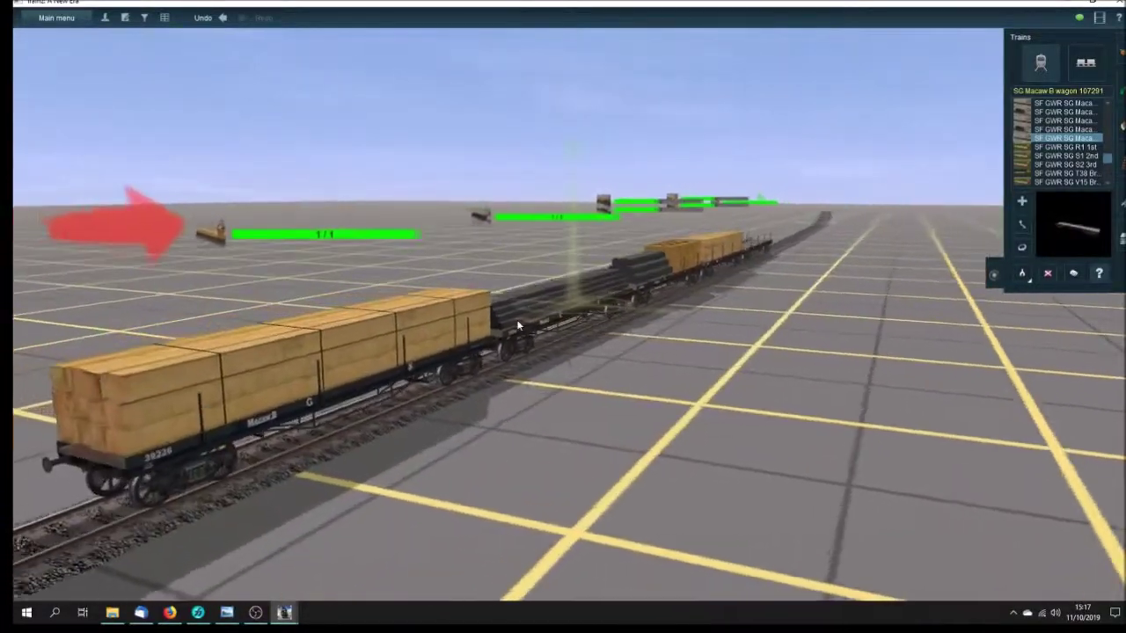
pyautogui.press('Left')
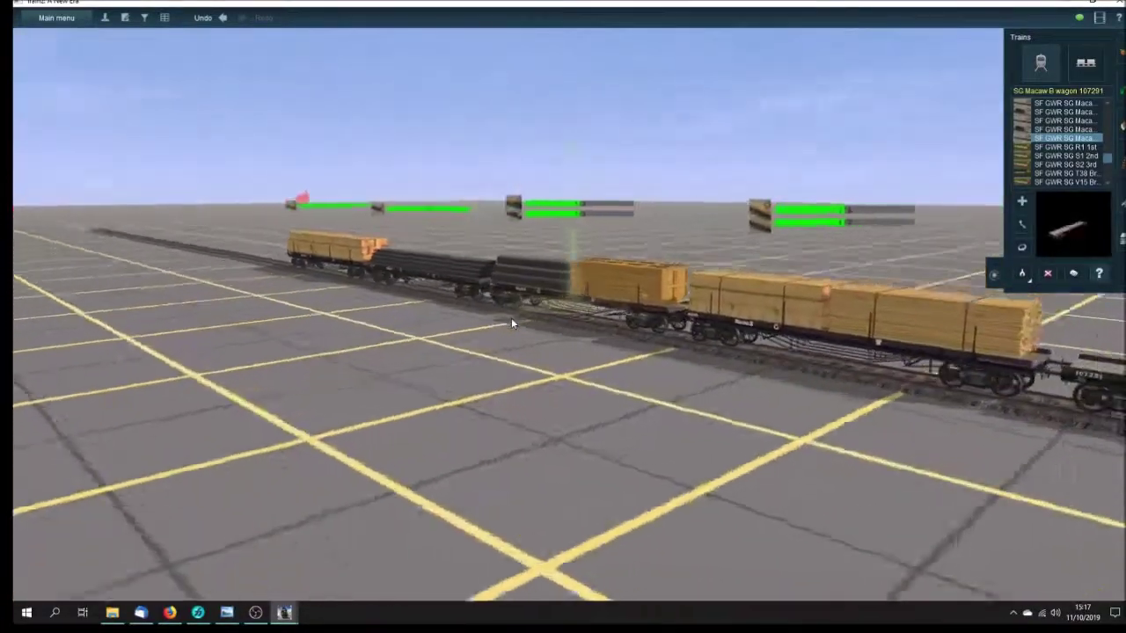
pyautogui.press('Left')
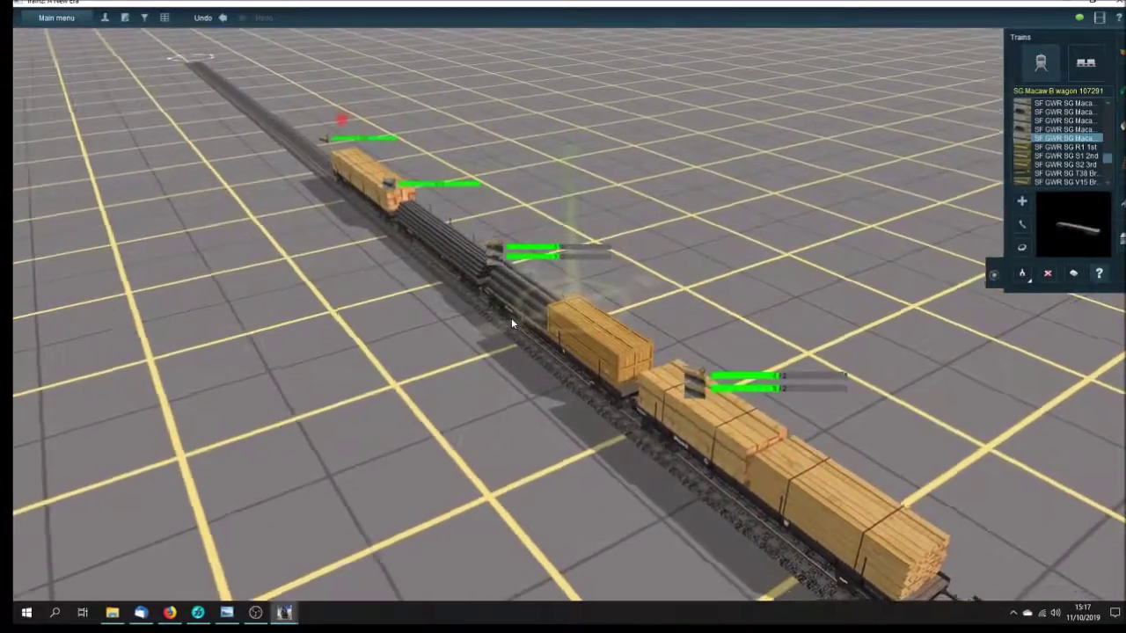